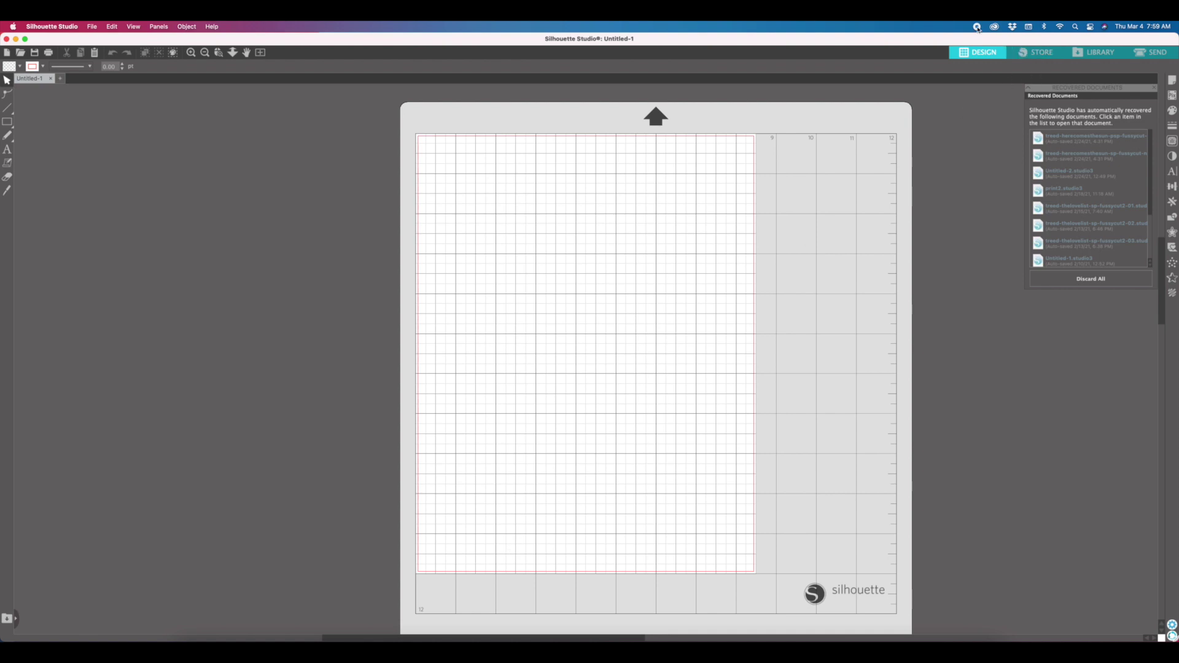
In Finder, open the Love List Stickers folder, look into Individual Files, and go back
{"action": "key", "text": "super+Tab"}
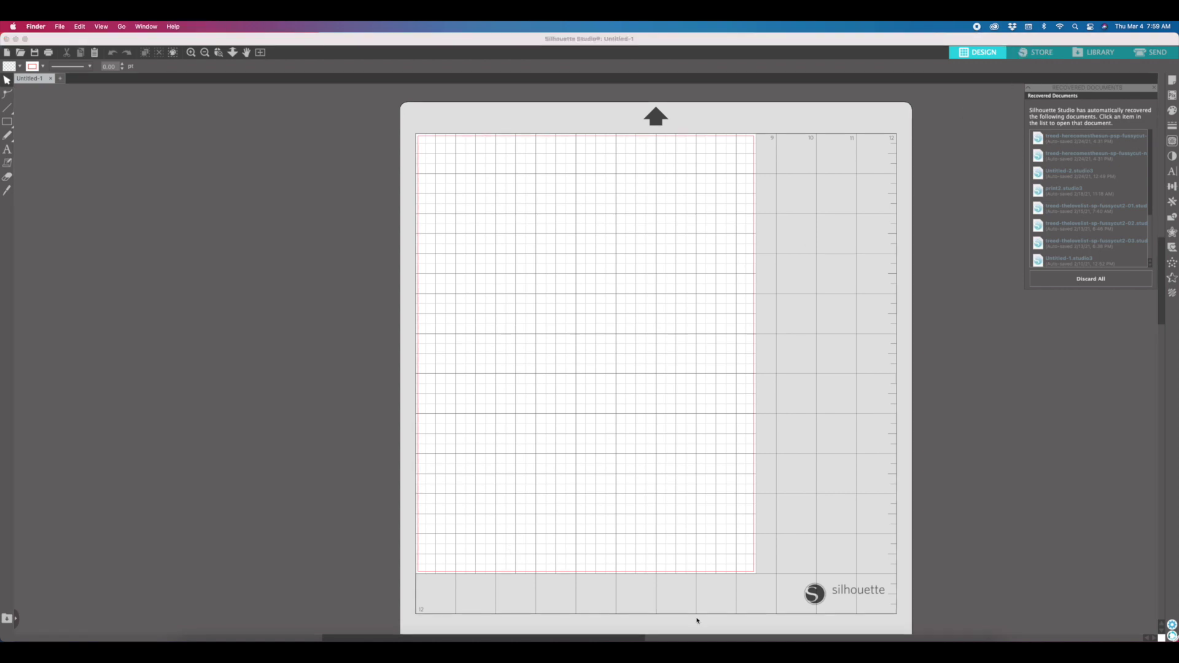
{"action": "left_click", "coordinate": [950, 640]}
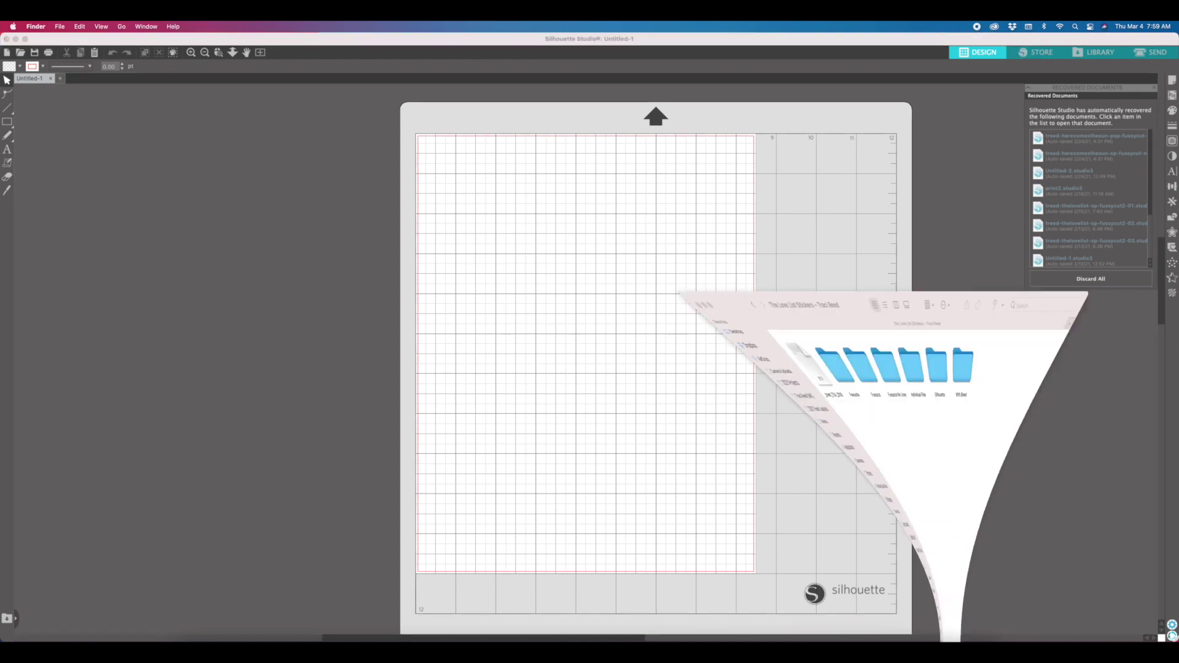
{"action": "left_click_drag", "start_coordinate": [783, 40], "coordinate": [584, 105]}
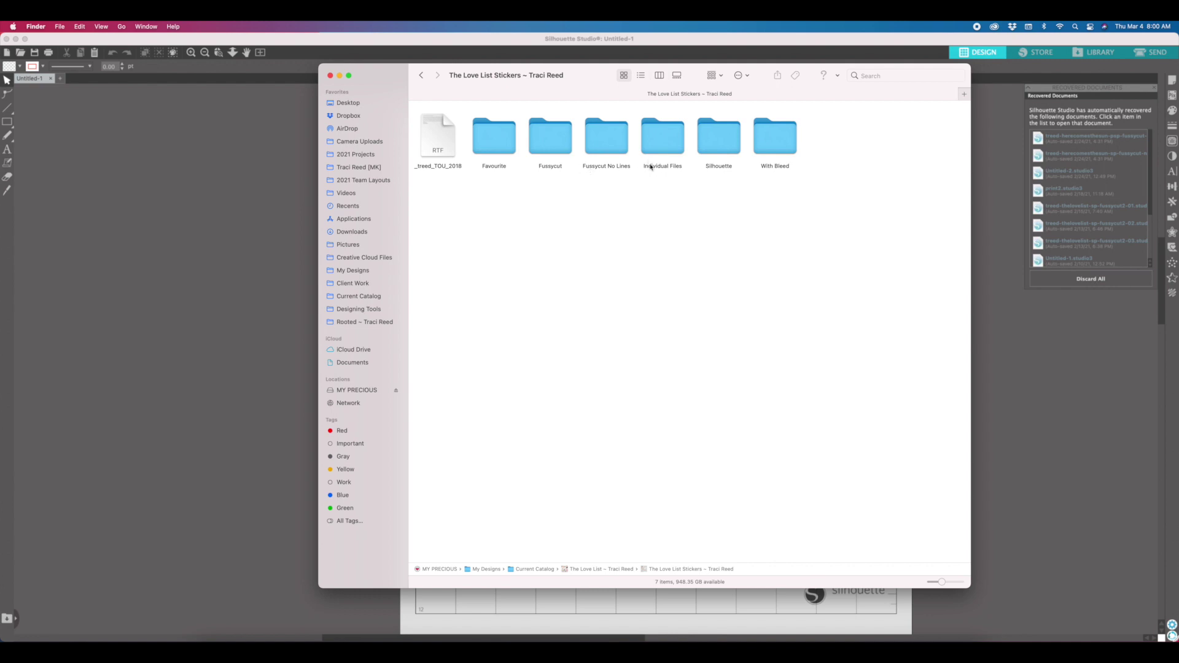
{"action": "left_click", "coordinate": [672, 142]}
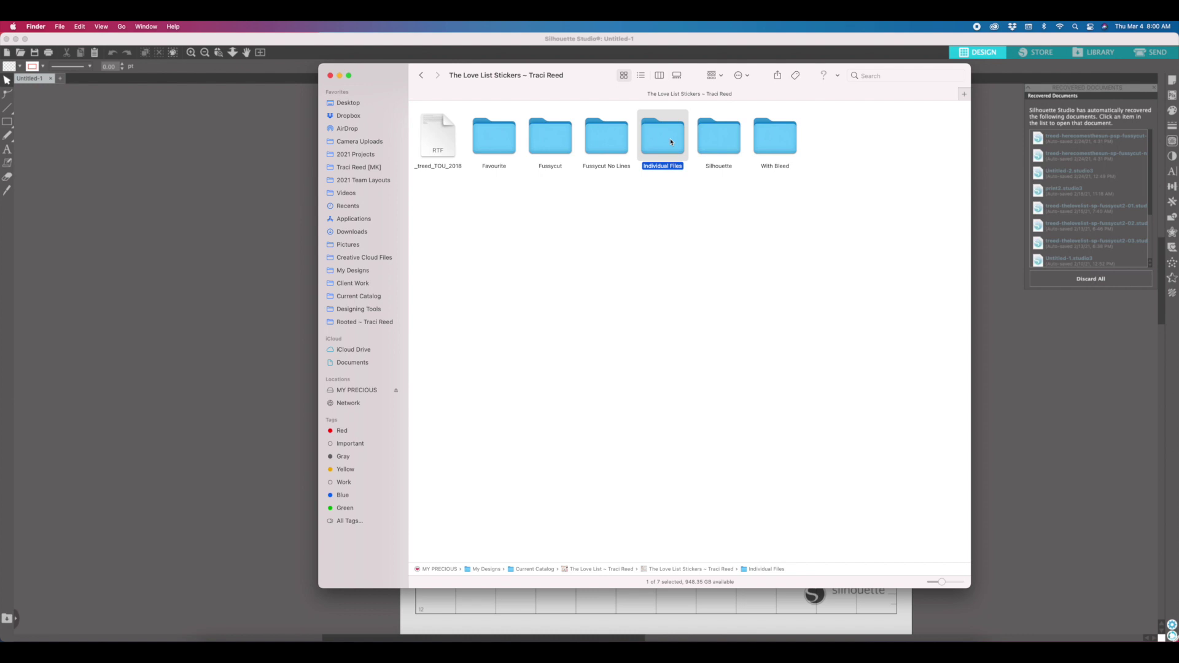
{"action": "double_click", "coordinate": [672, 142]}
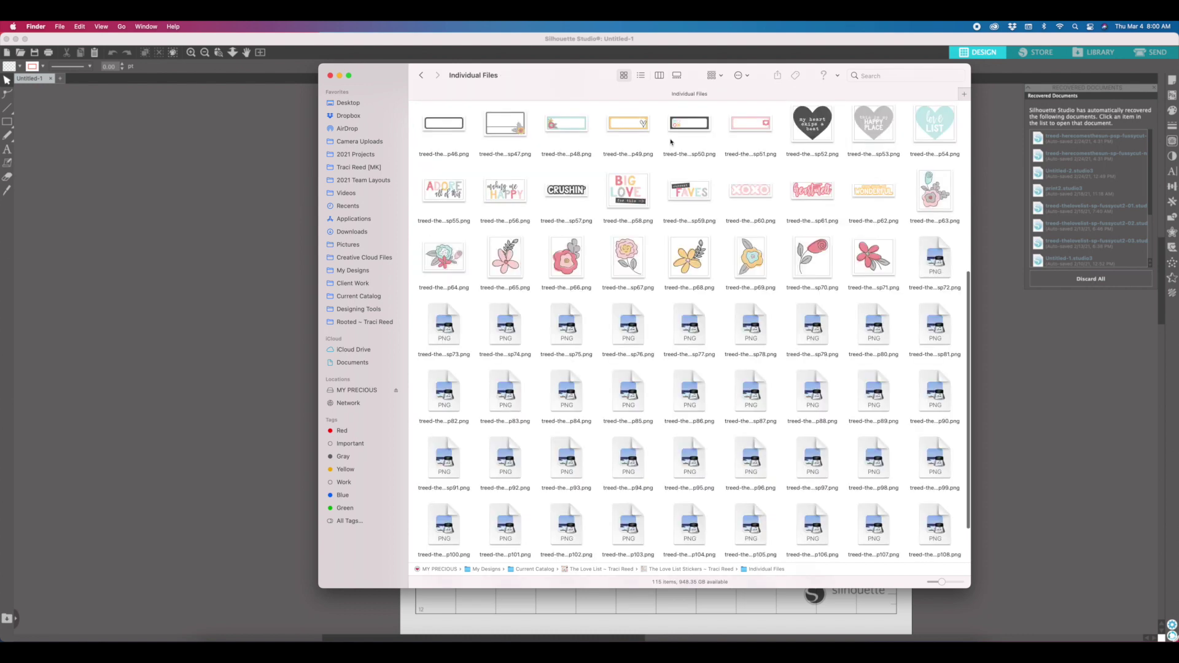
{"action": "left_click", "coordinate": [421, 75]}
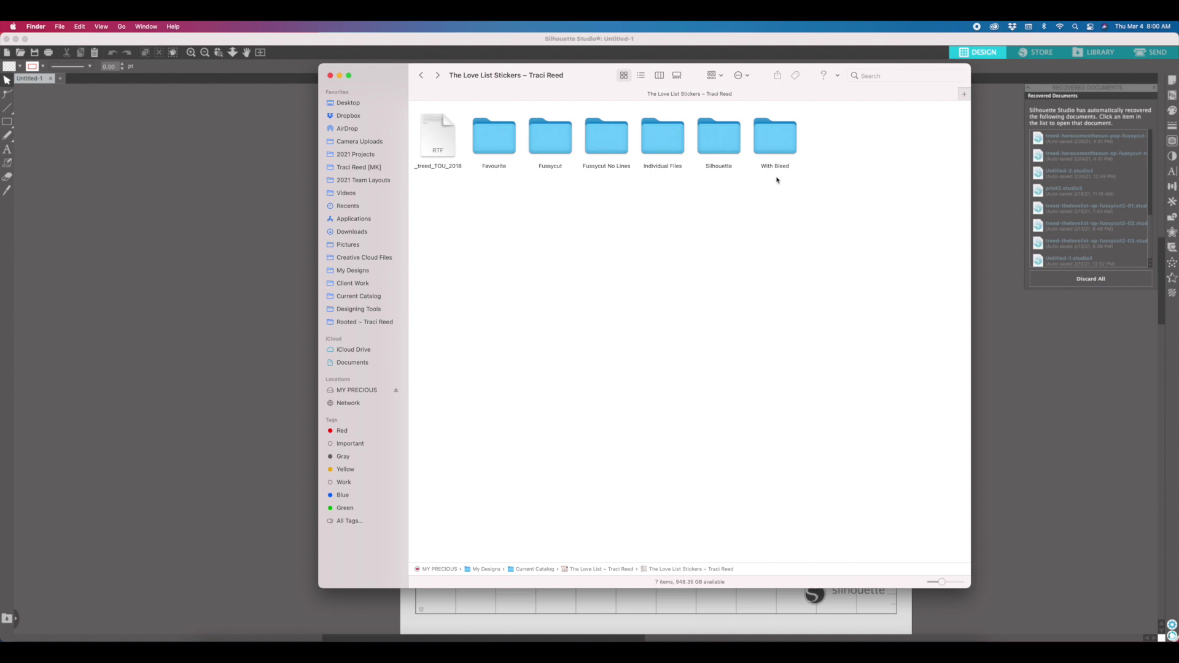
Quick Look the first With Bleed sticker sheet, then return to the Love List Stickers folder
{"action": "double_click", "coordinate": [790, 150]}
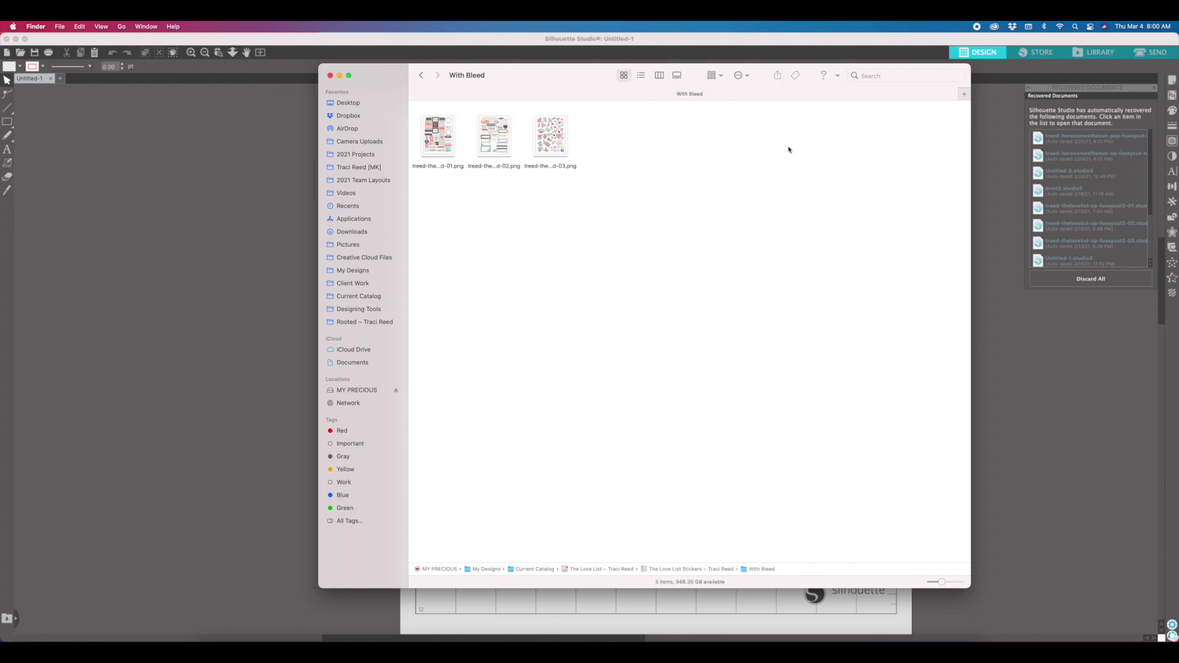
{"action": "left_click", "coordinate": [427, 141]}
{"action": "key", "text": "space"}
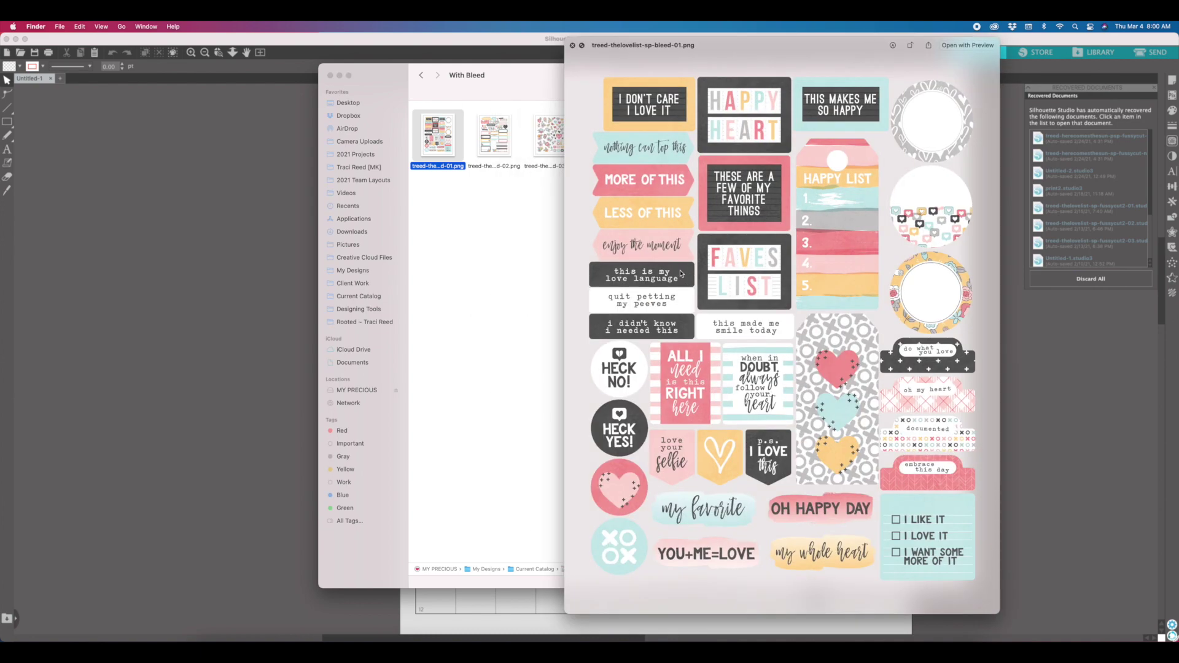
{"action": "left_click", "coordinate": [573, 45]}
{"action": "left_click", "coordinate": [422, 75]}
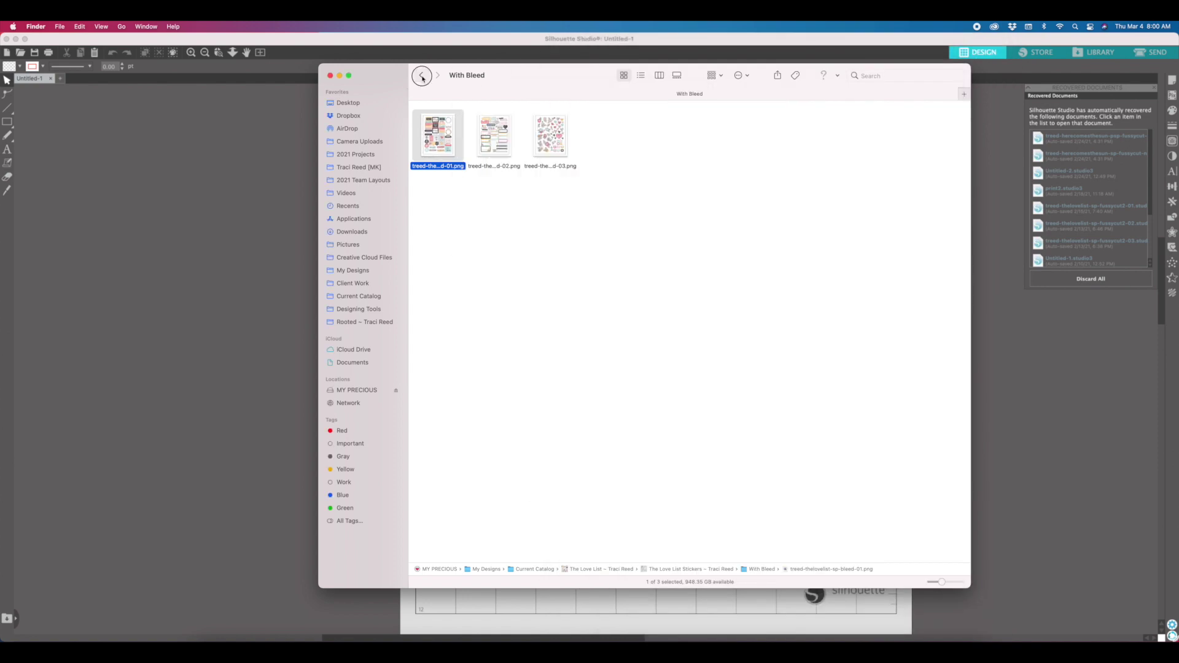
{"action": "double_click", "coordinate": [706, 134]}
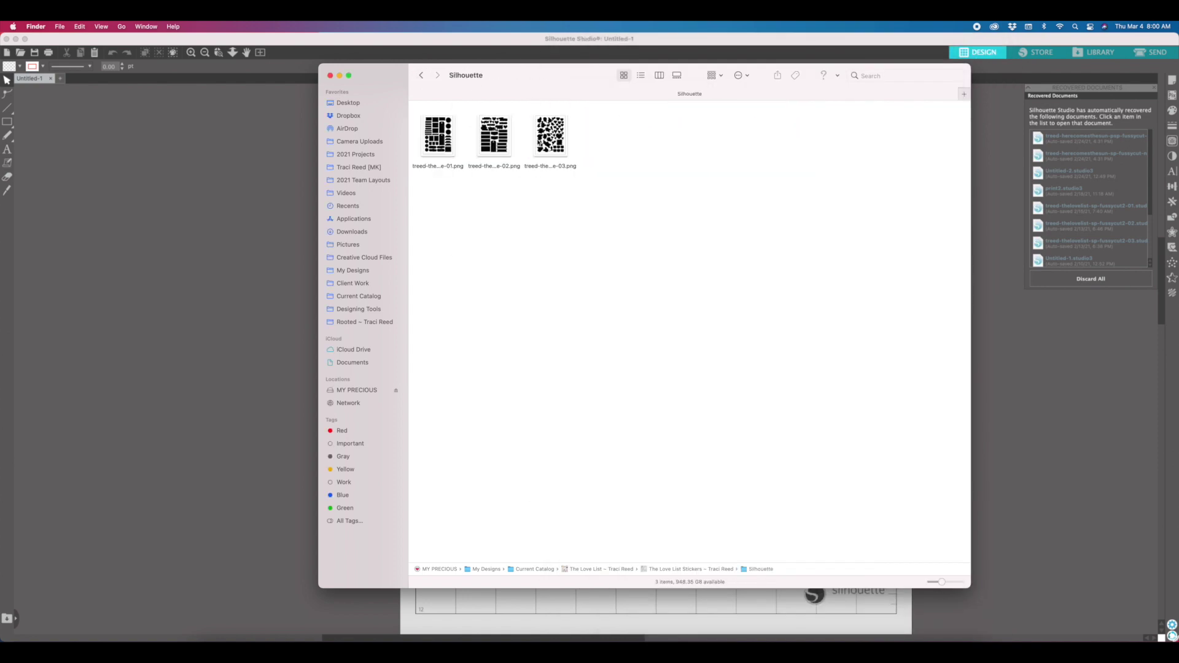
{"action": "left_click", "coordinate": [433, 140]}
{"action": "key", "text": "space"}
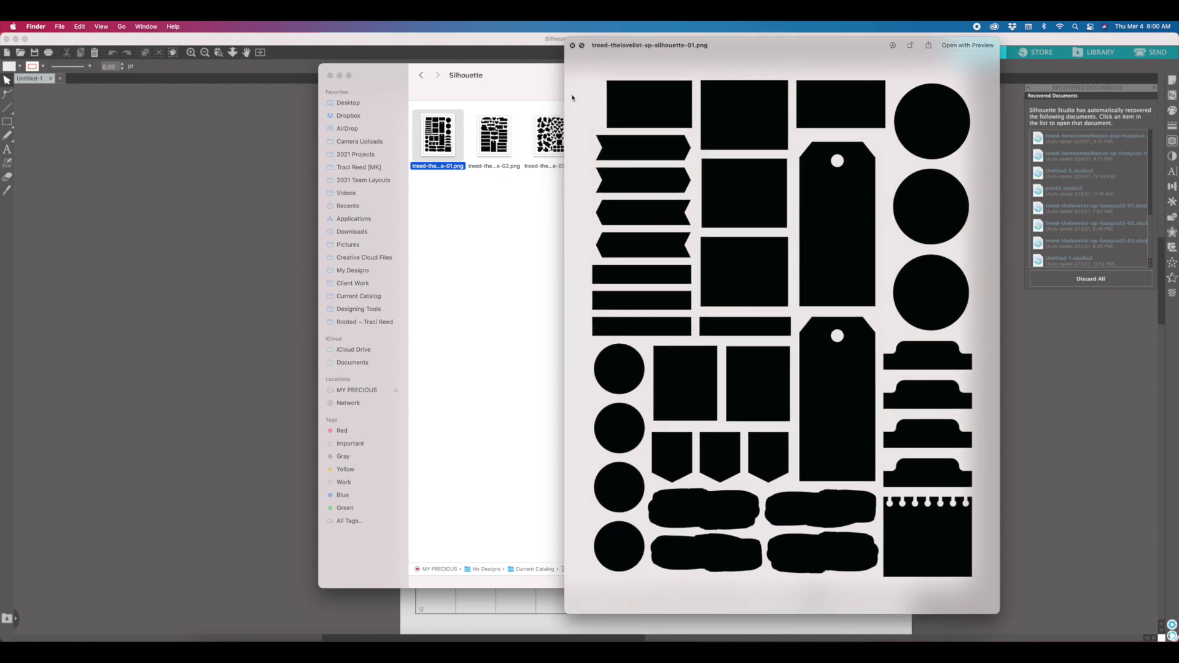
{"action": "left_click", "coordinate": [572, 47]}
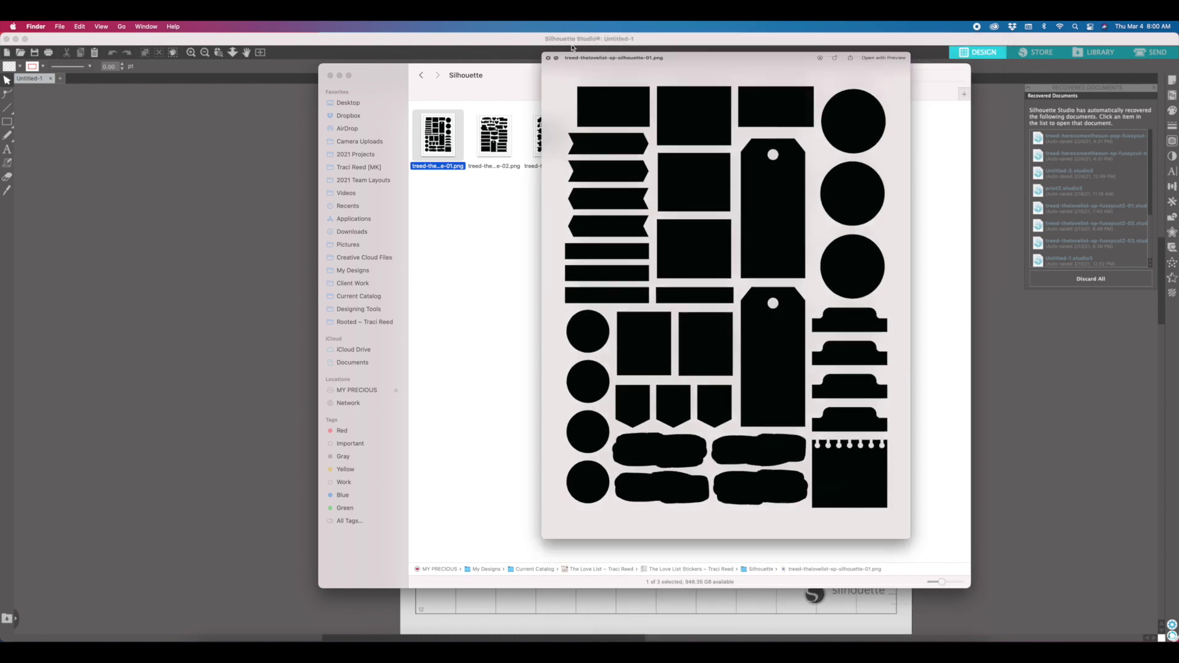
{"action": "left_click", "coordinate": [421, 75]}
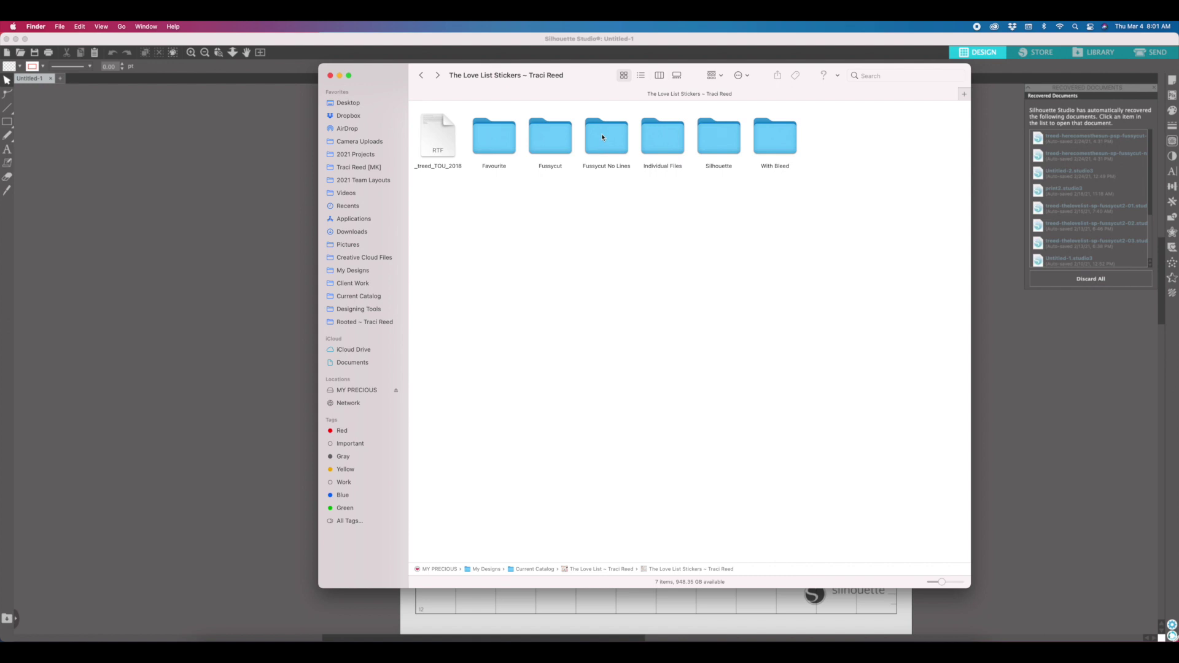
Quick Look the first Fussycut No Lines sheet, then return to Silhouette Studio
{"action": "double_click", "coordinate": [610, 139]}
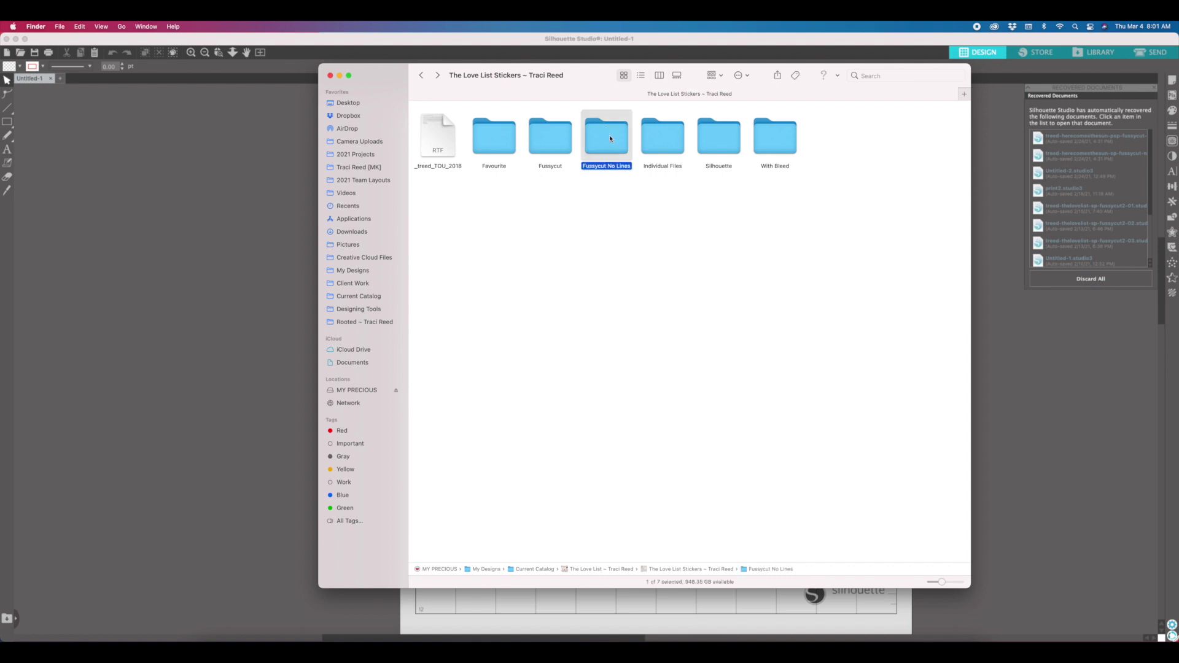
{"action": "left_click", "coordinate": [451, 146]}
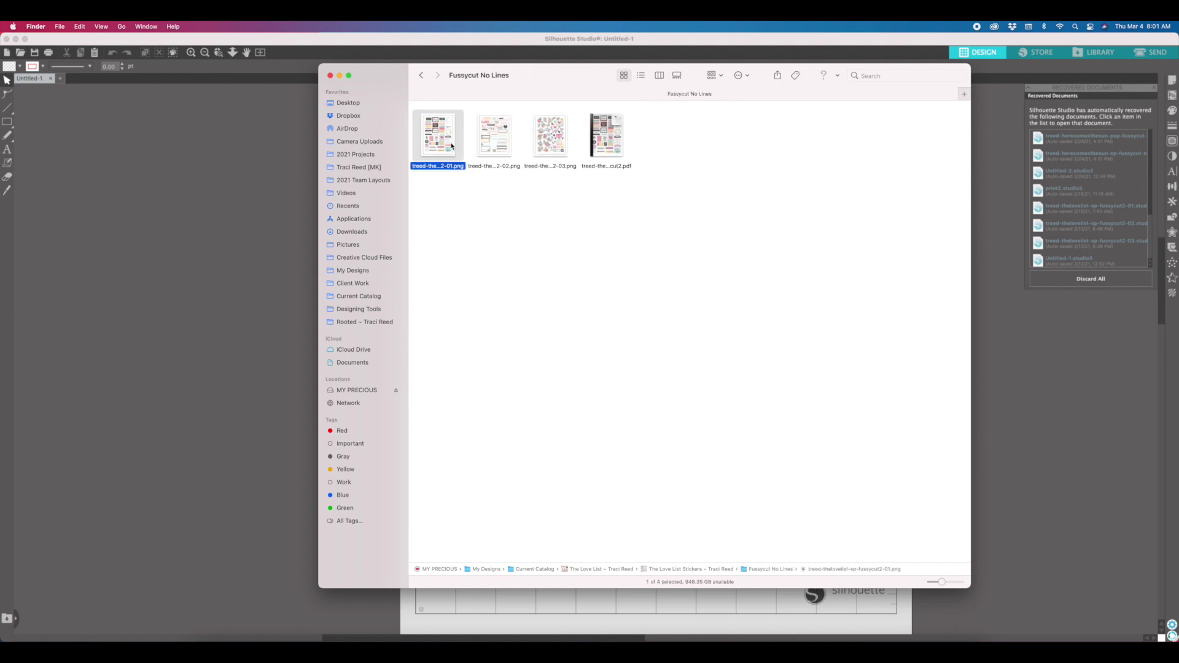
{"action": "key", "text": "space"}
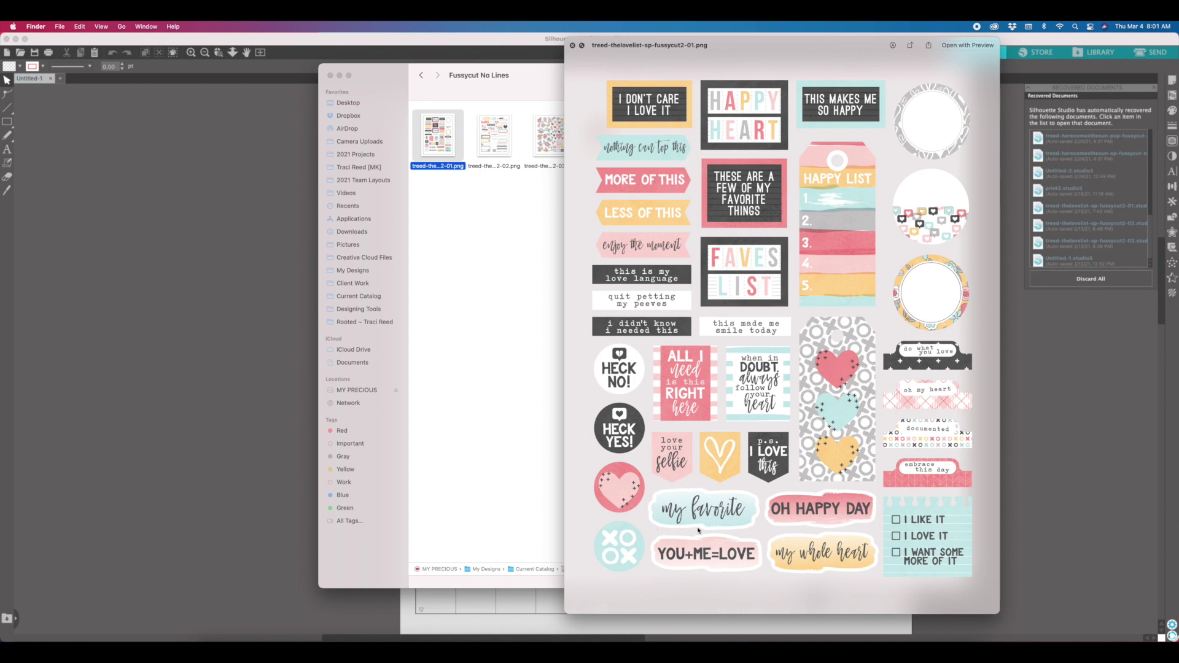
{"action": "left_click", "coordinate": [572, 45]}
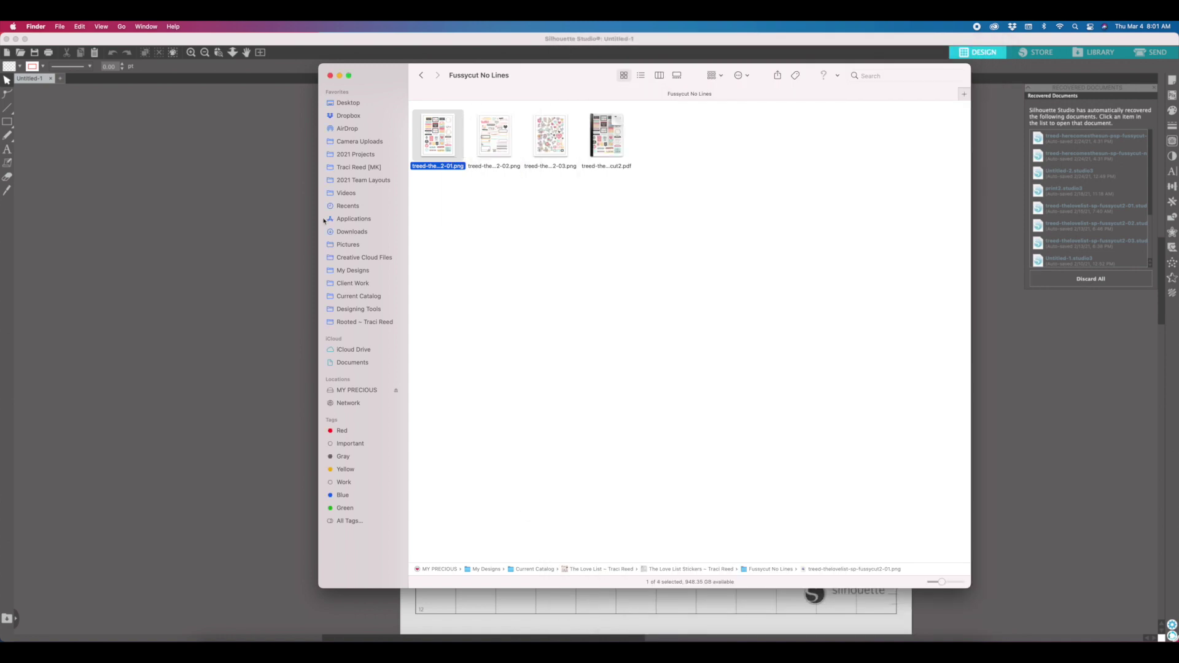
{"action": "left_click", "coordinate": [190, 212]}
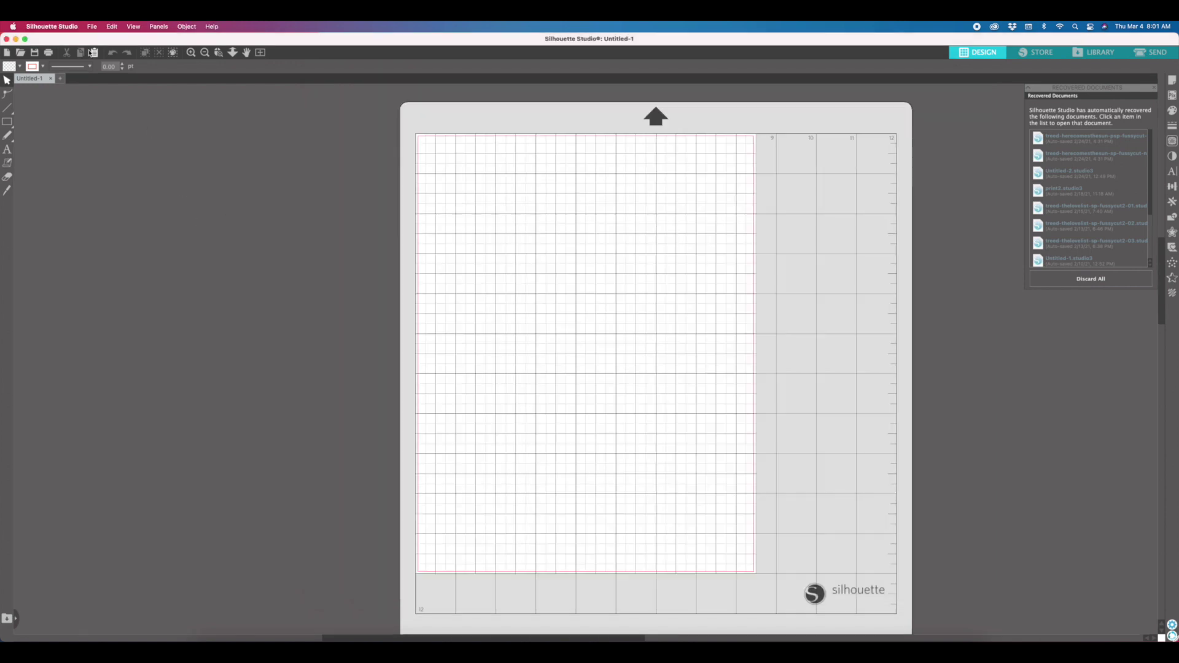
Open the first PNG from Current Catalog > The Love List > Stickers > Fussycut No Lines
{"action": "left_click", "coordinate": [90, 28]}
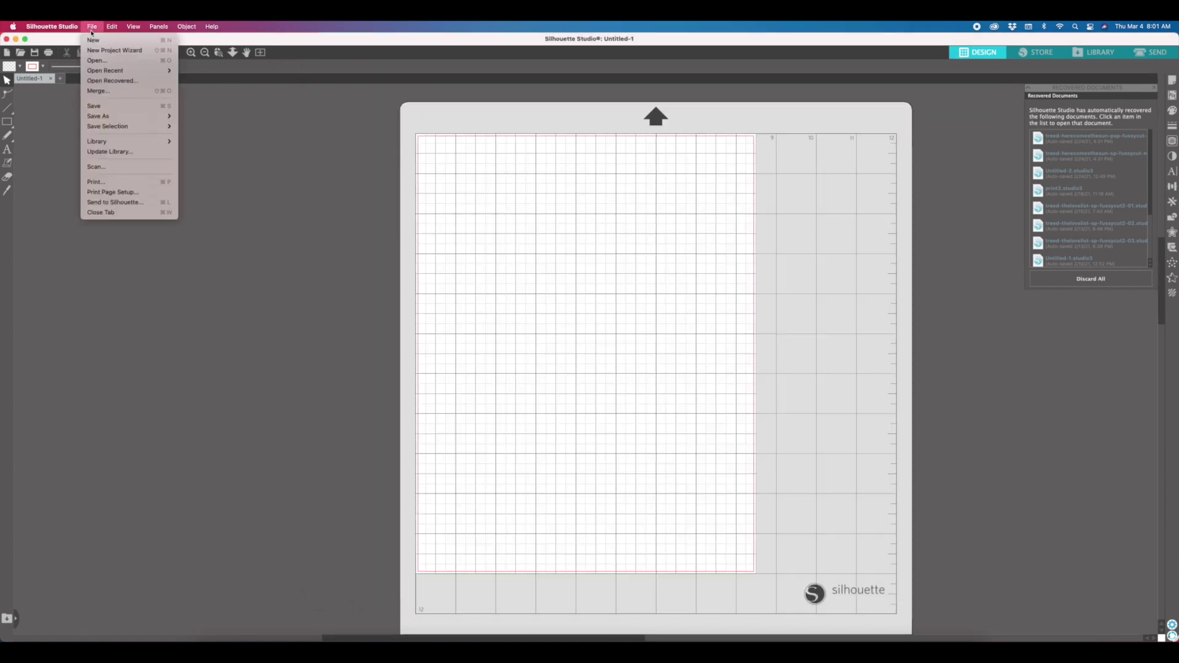
{"action": "left_click", "coordinate": [97, 61]}
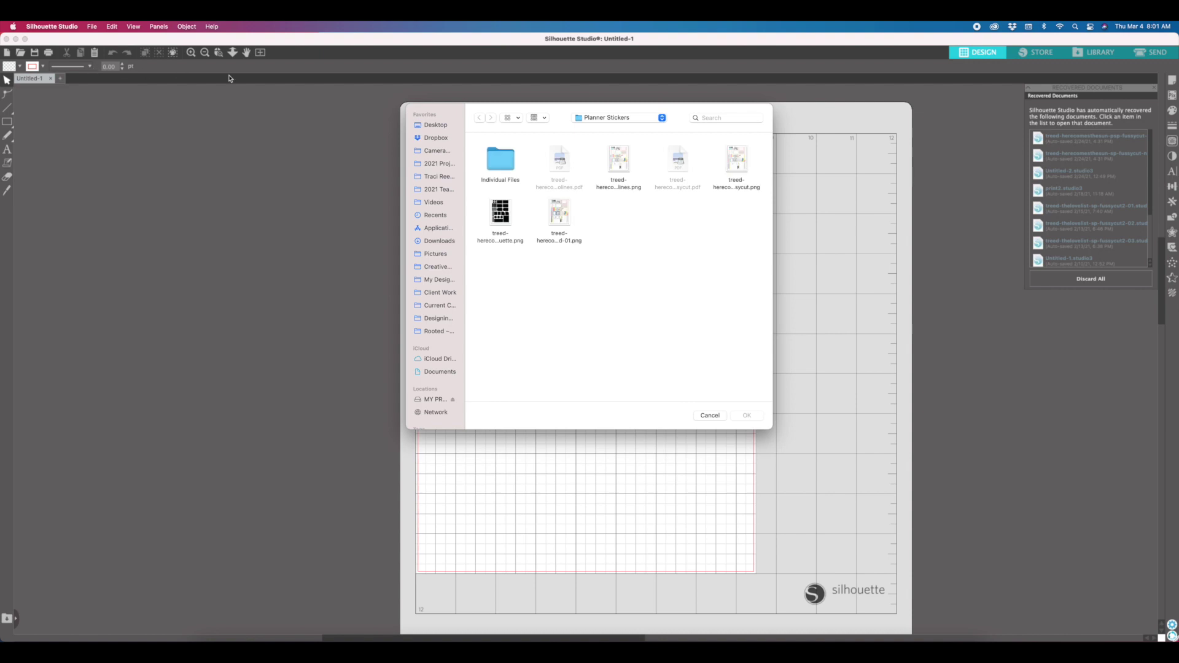
{"action": "left_click", "coordinate": [597, 121]}
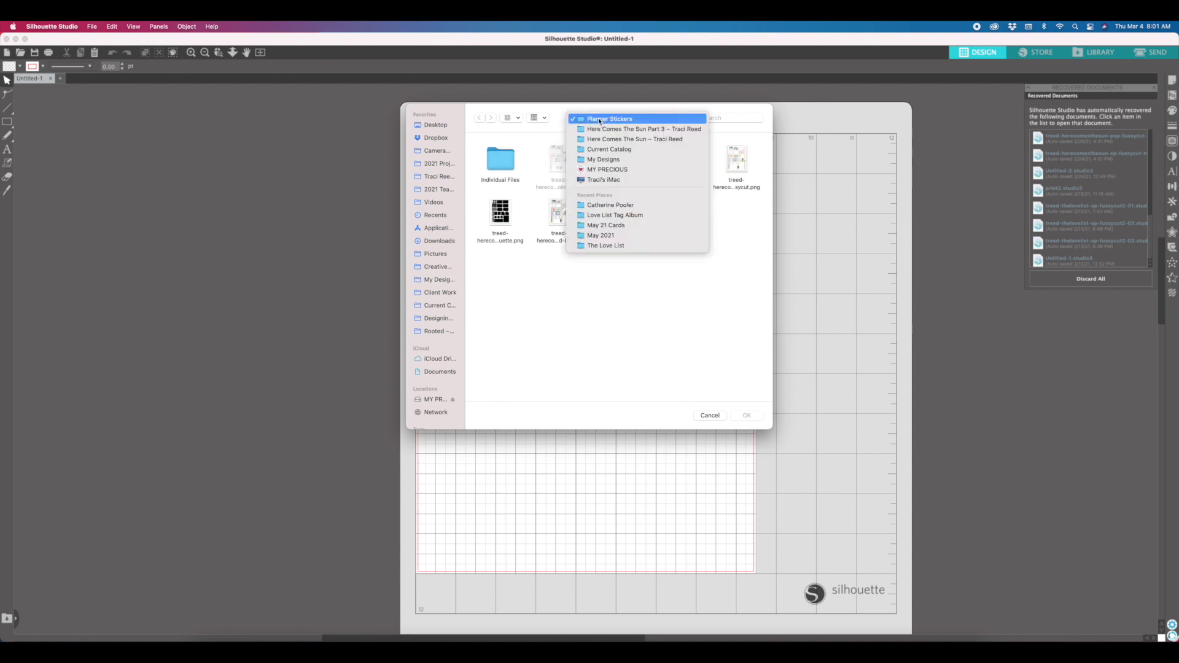
{"action": "left_click", "coordinate": [604, 150]}
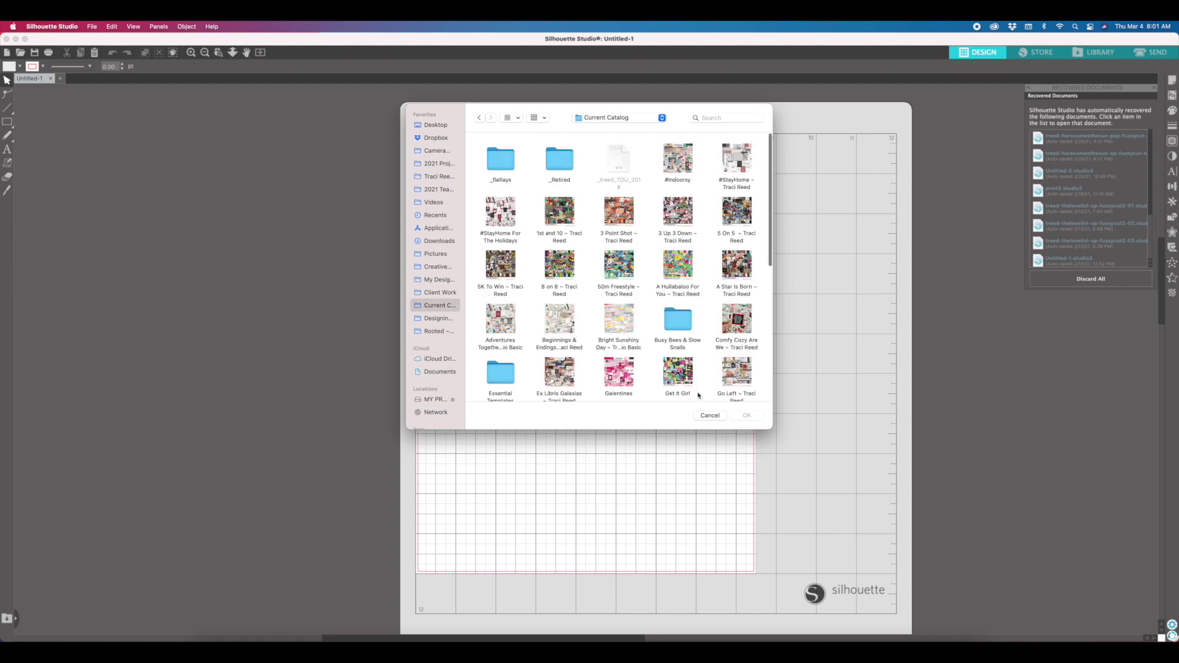
{"action": "scroll", "coordinate": [675, 369], "scroll_direction": "down", "scroll_amount": 5}
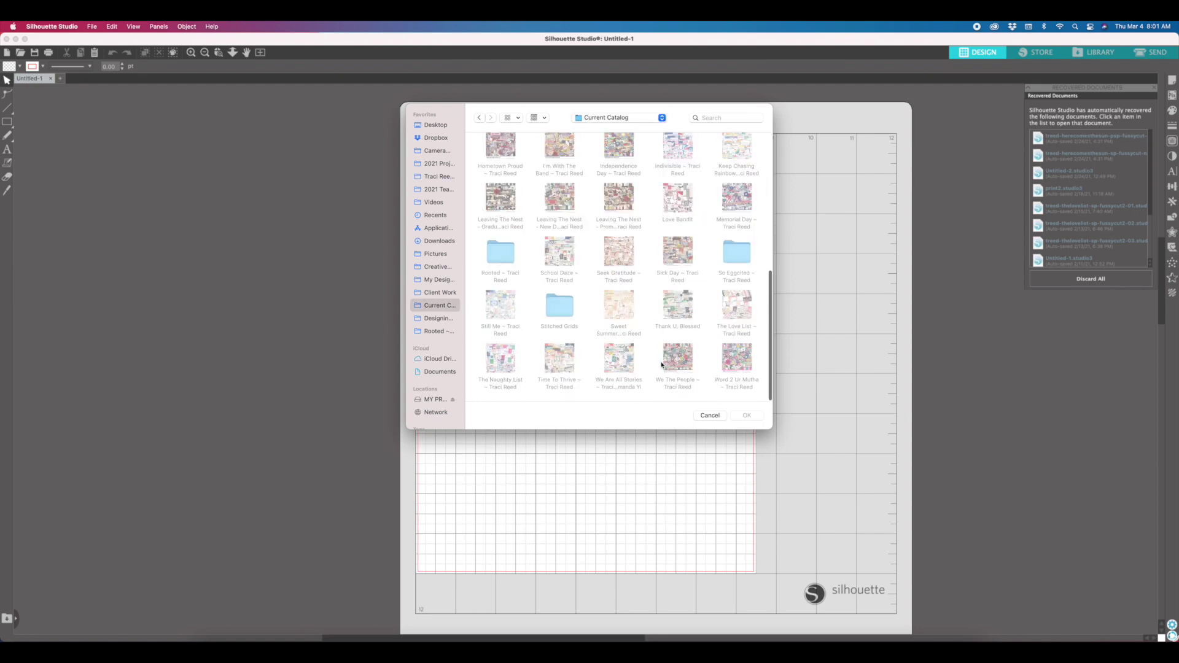
{"action": "double_click", "coordinate": [741, 314]}
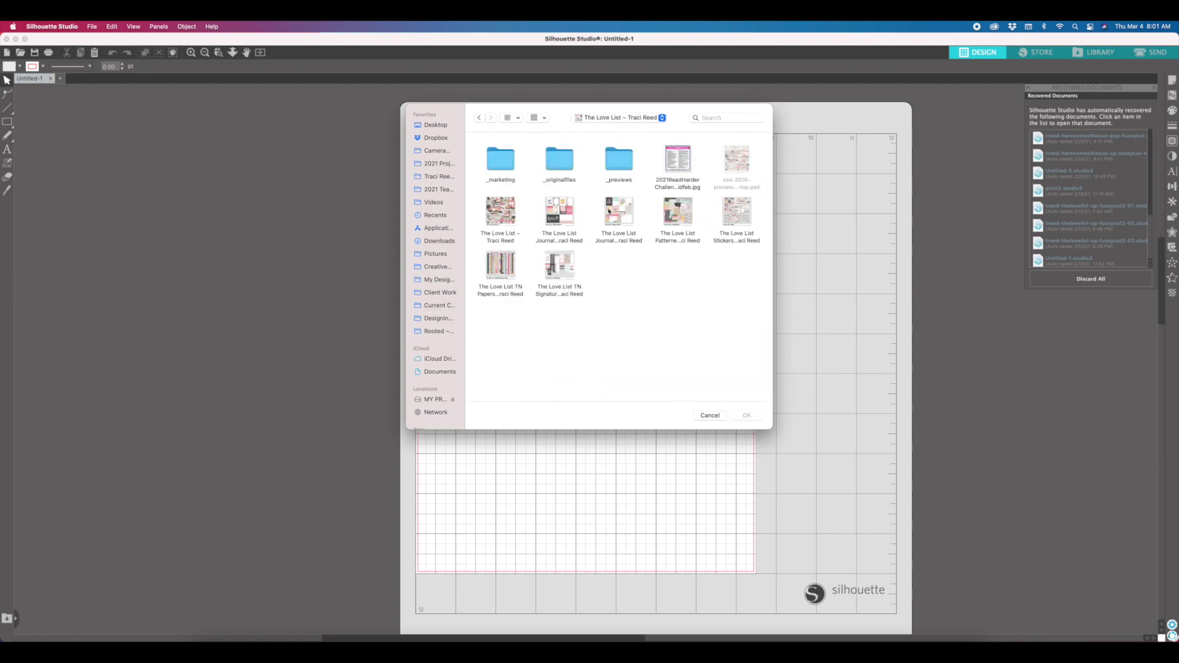
{"action": "double_click", "coordinate": [733, 222]}
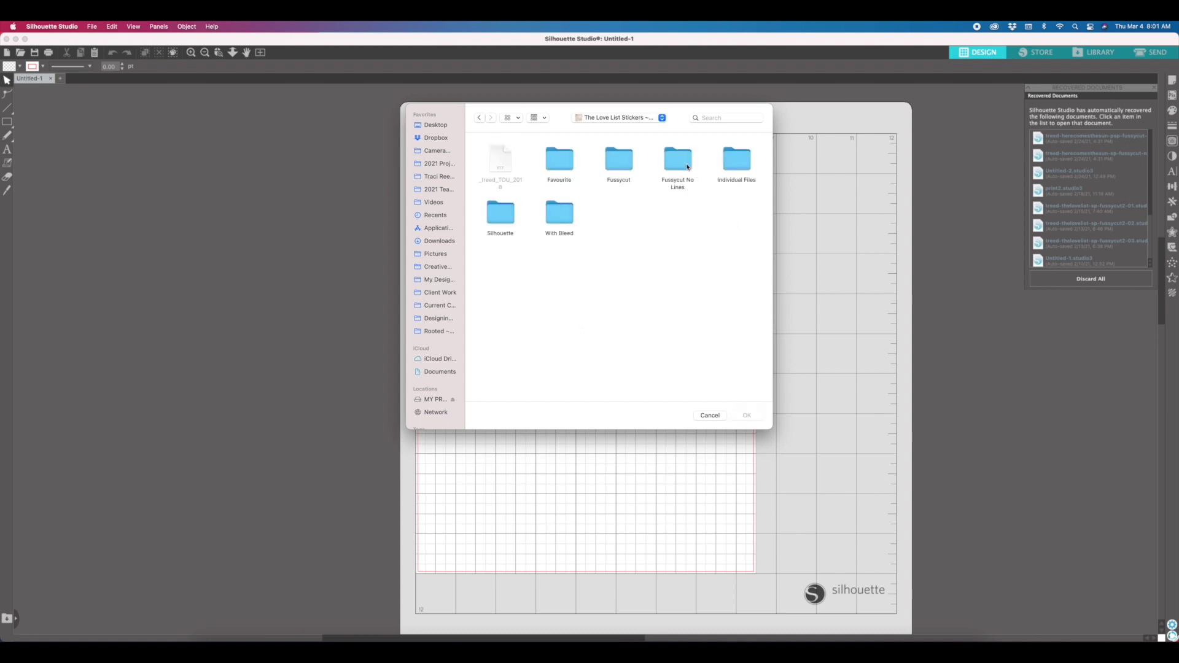
{"action": "double_click", "coordinate": [678, 161]}
{"action": "double_click", "coordinate": [498, 162]}
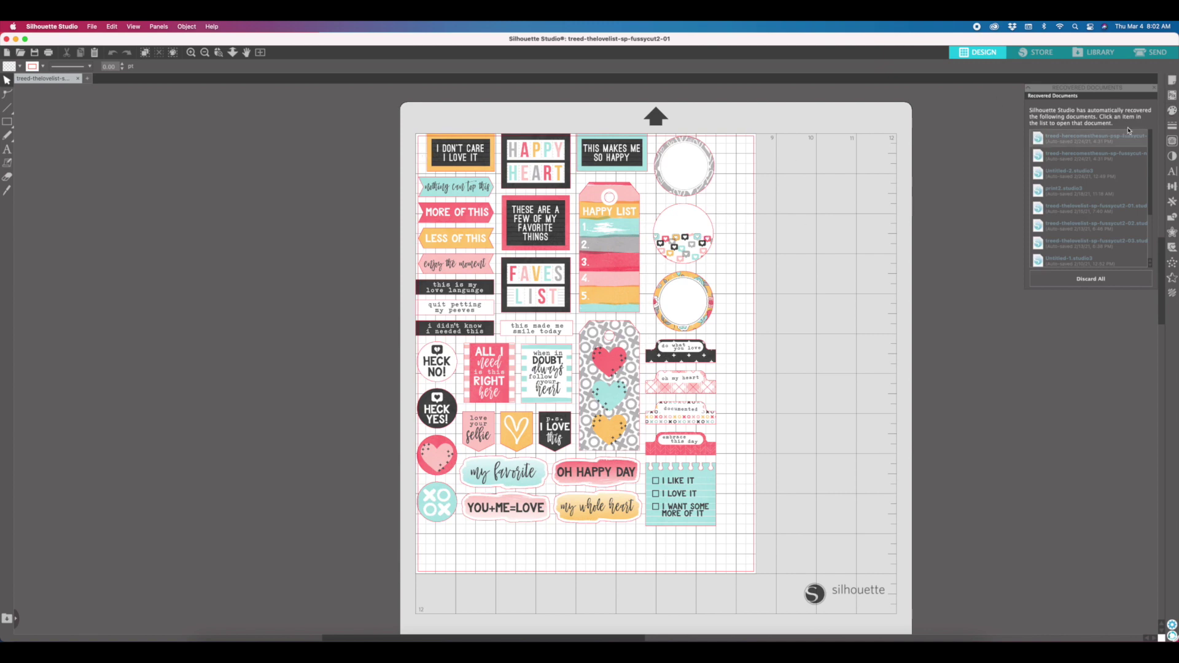
Turn on registration marks with thickness 0.30 and a 0.394 in inset
{"action": "left_click", "coordinate": [1173, 80]}
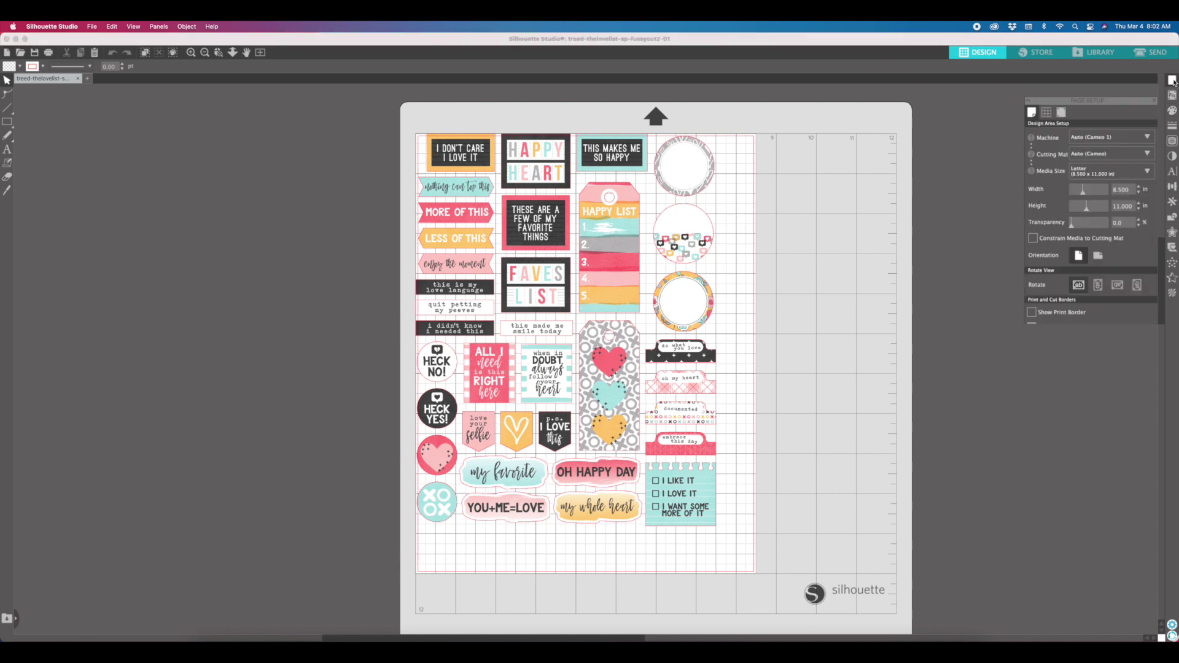
{"action": "left_click", "coordinate": [1062, 100]}
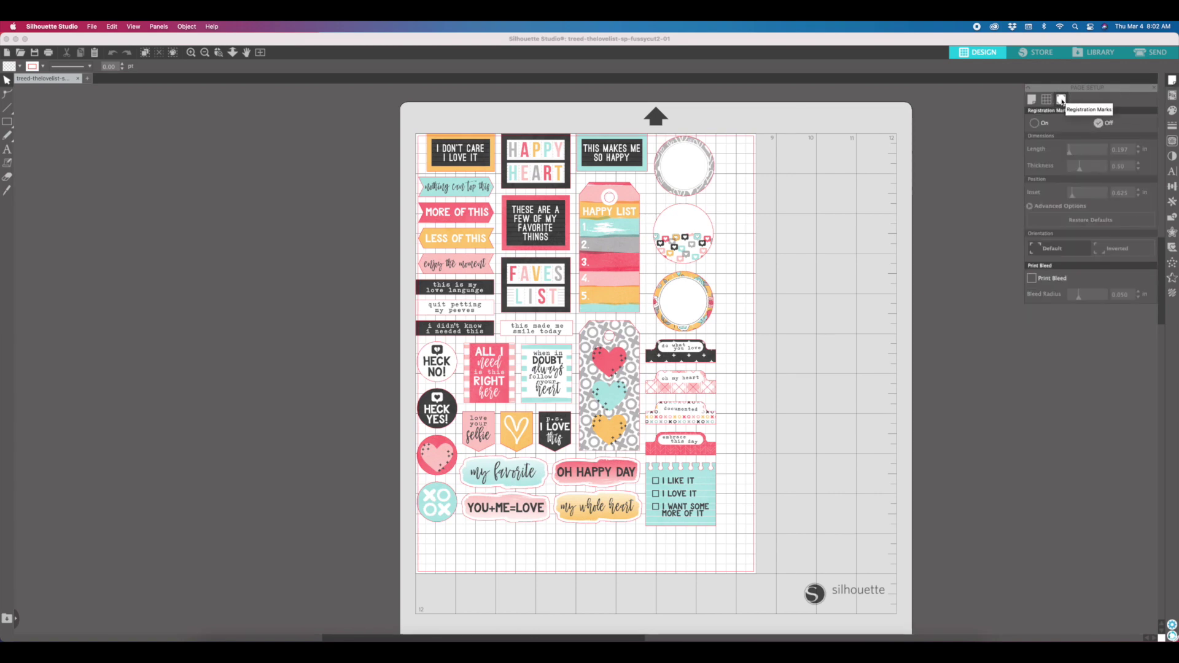
{"action": "left_click", "coordinate": [1040, 124]}
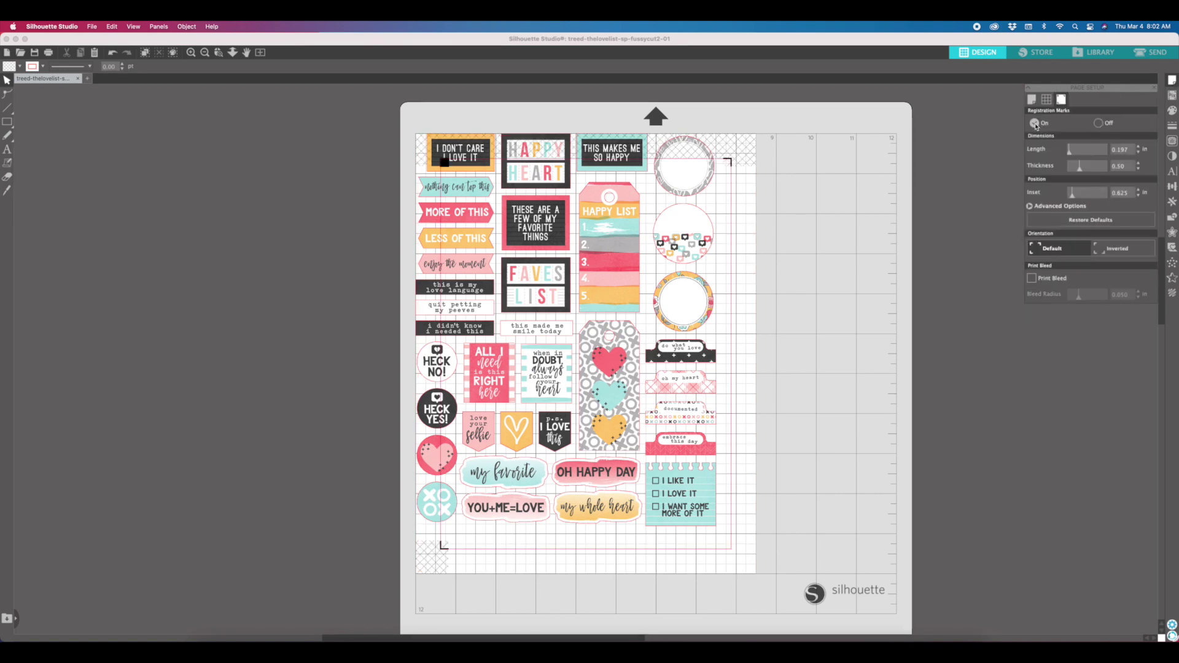
{"action": "left_click", "coordinate": [1139, 169]}
{"action": "left_click", "coordinate": [1139, 169]}
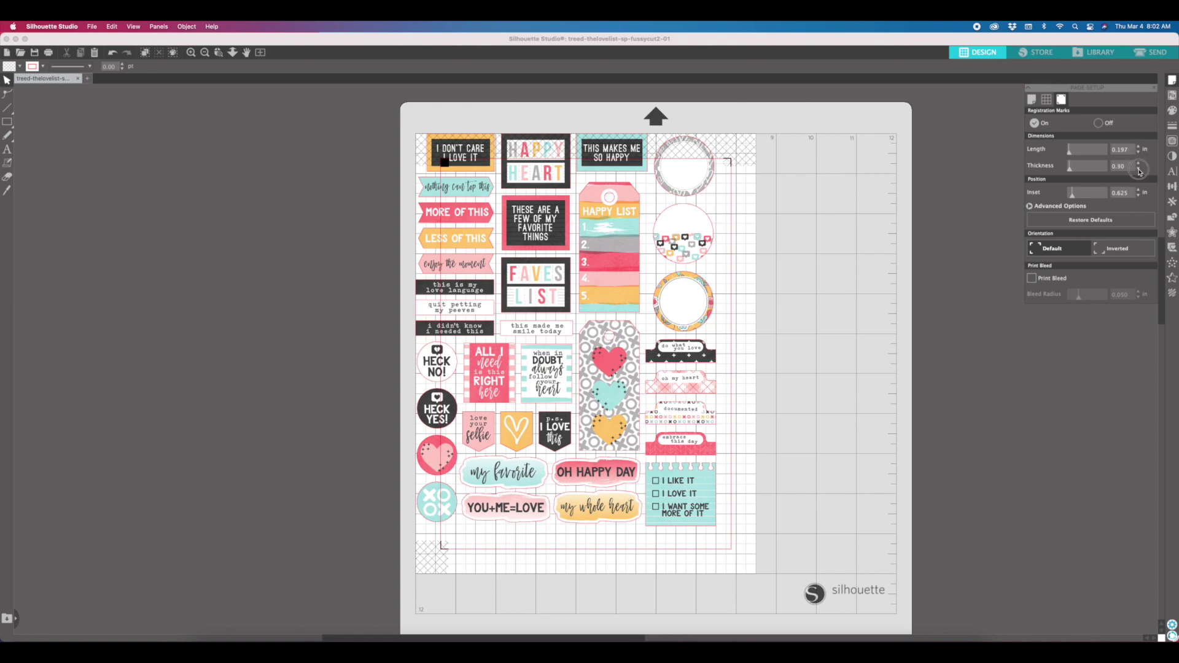
{"action": "left_click", "coordinate": [1137, 195]}
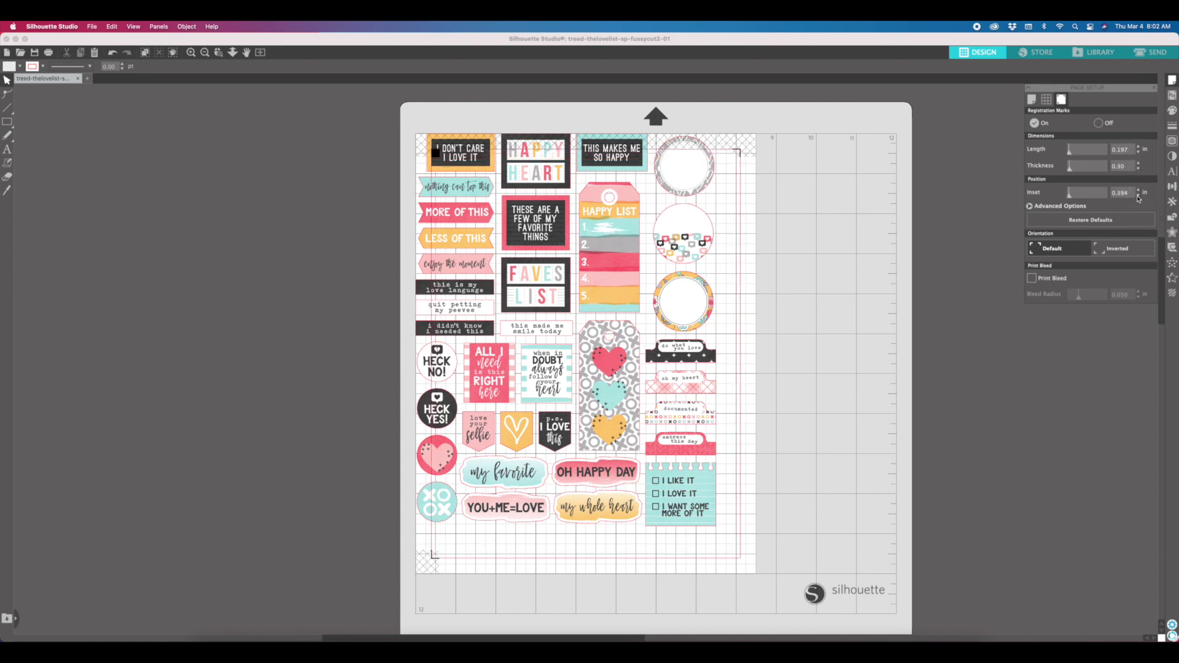
Shift the sticker sheet slightly down and right inside the marks, then reselect the group
{"action": "left_click", "coordinate": [702, 196]}
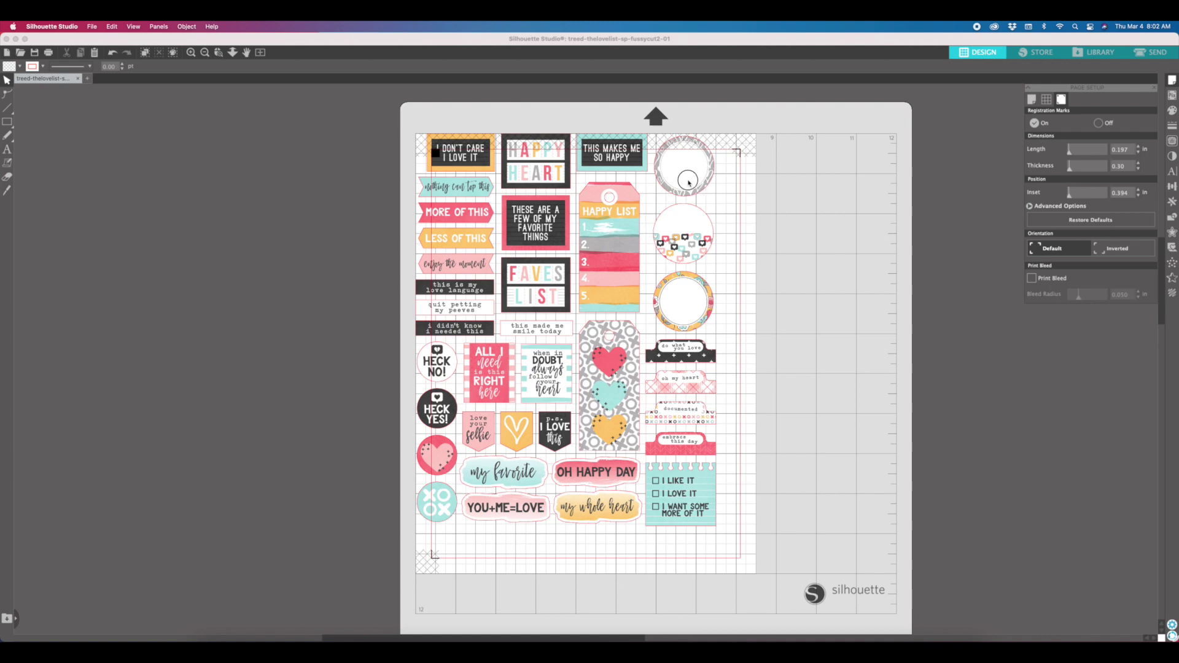
{"action": "left_click_drag", "start_coordinate": [702, 198], "coordinate": [707, 207]}
{"action": "left_click", "coordinate": [460, 164]}
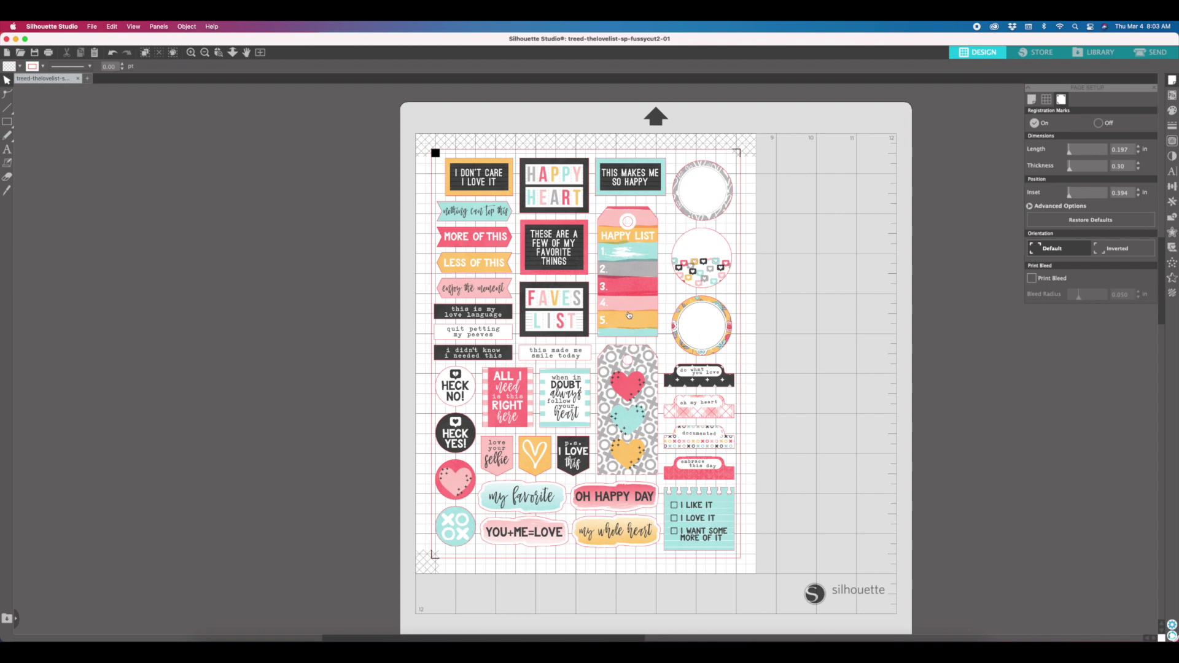
{"action": "left_click", "coordinate": [629, 316]}
Release the sheet's compound path into separate stickers, undoing an accidental nudge
{"action": "right_click", "coordinate": [629, 315]}
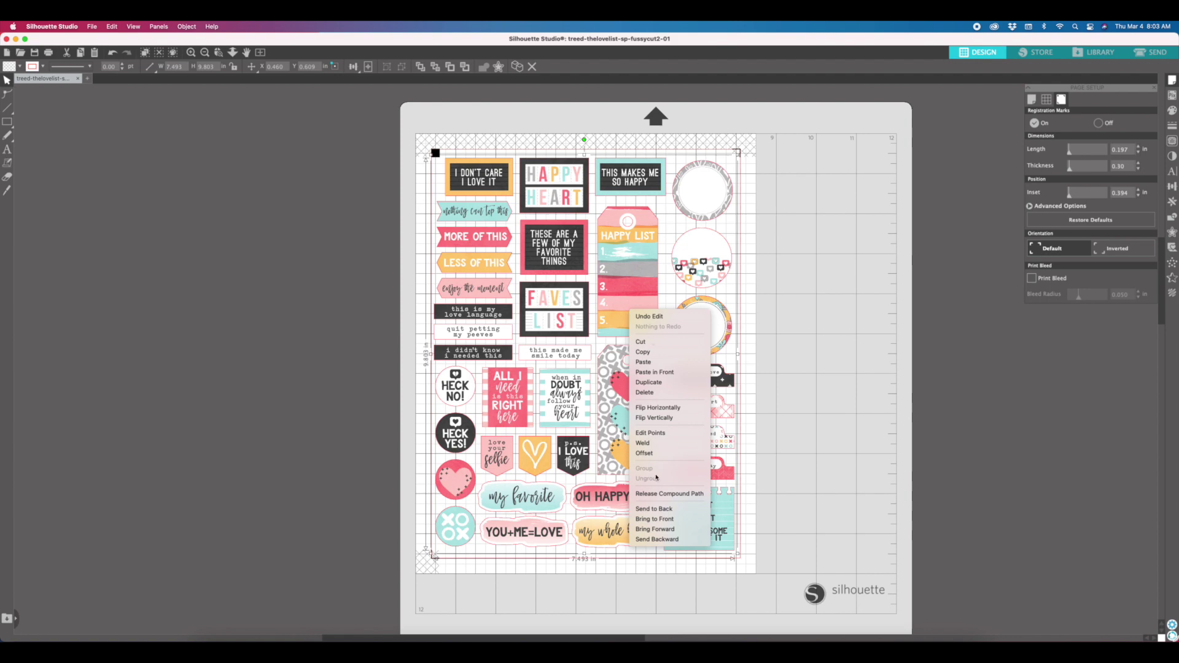
{"action": "left_click", "coordinate": [661, 495]}
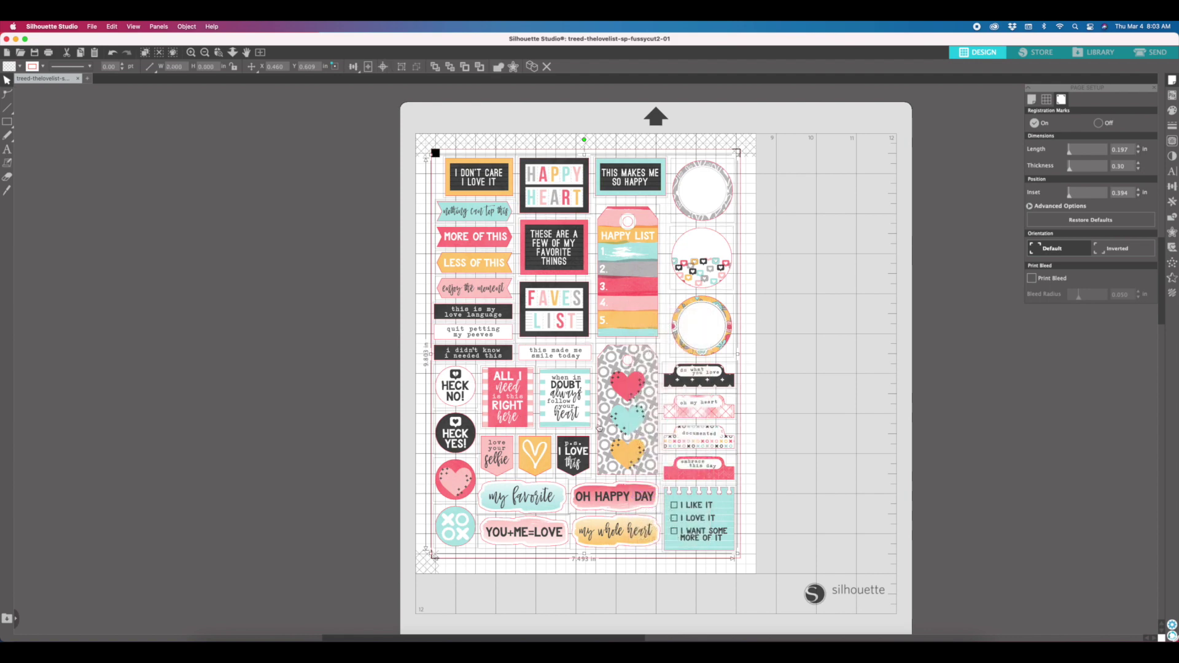
{"action": "left_click", "coordinate": [781, 327]}
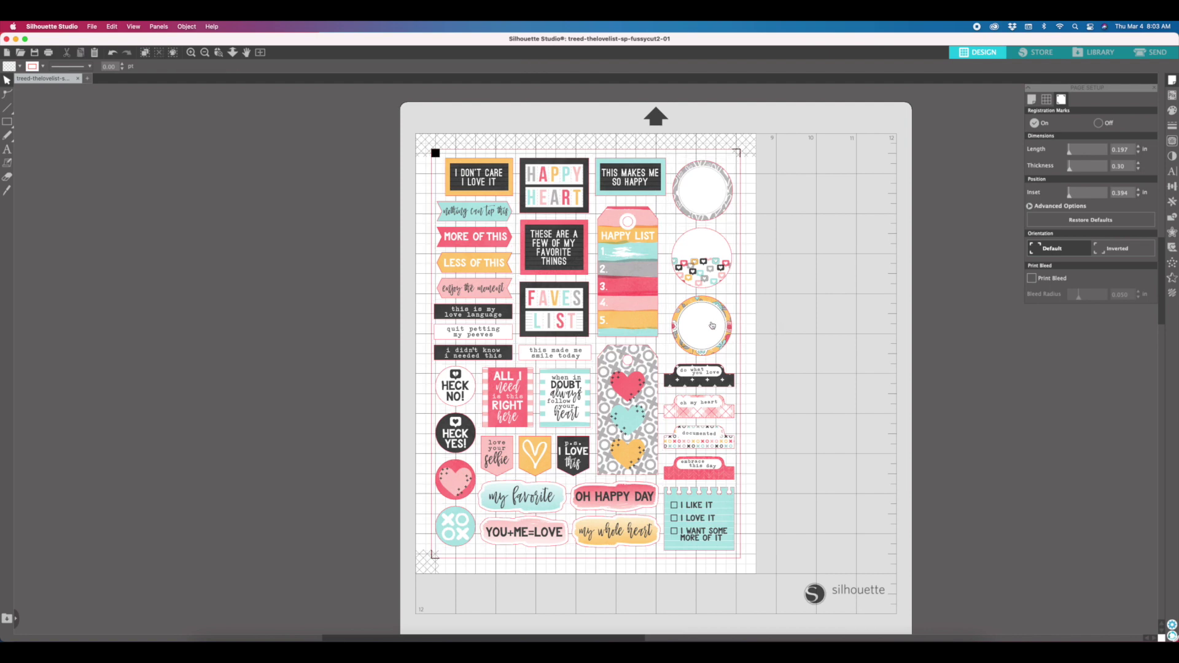
{"action": "left_click_drag", "start_coordinate": [714, 324], "coordinate": [710, 322]}
{"action": "key", "text": "super+z"}
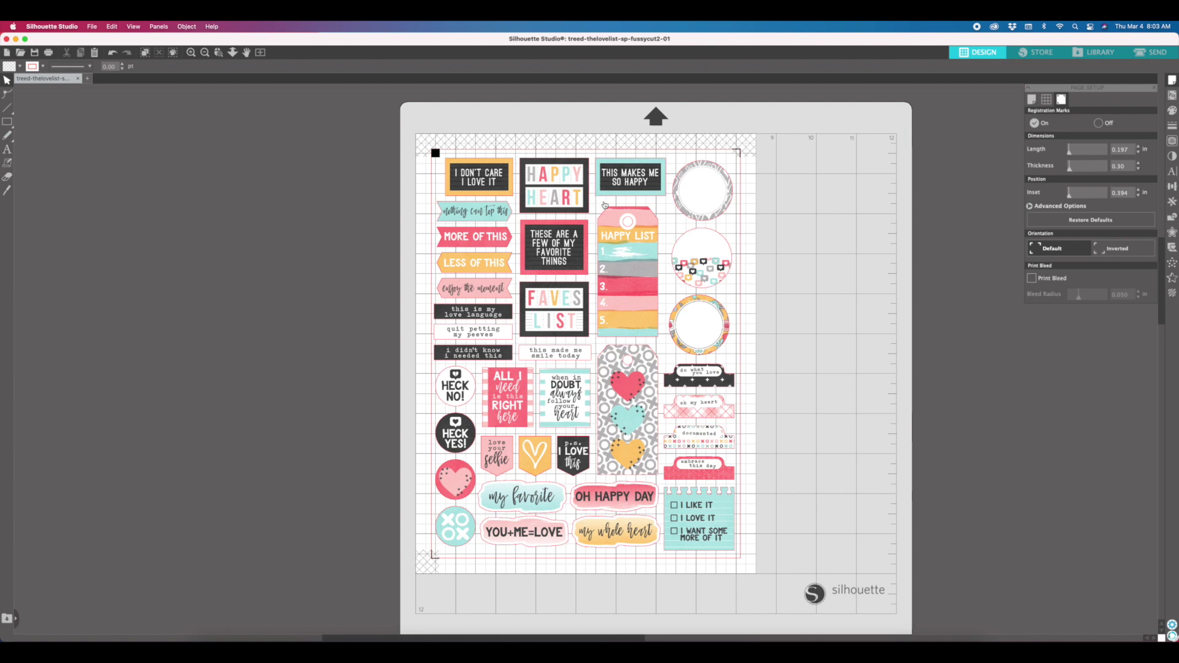
Delete the Happy List tag; delete and then restore the heart tag sticker
{"action": "left_click", "coordinate": [604, 205]}
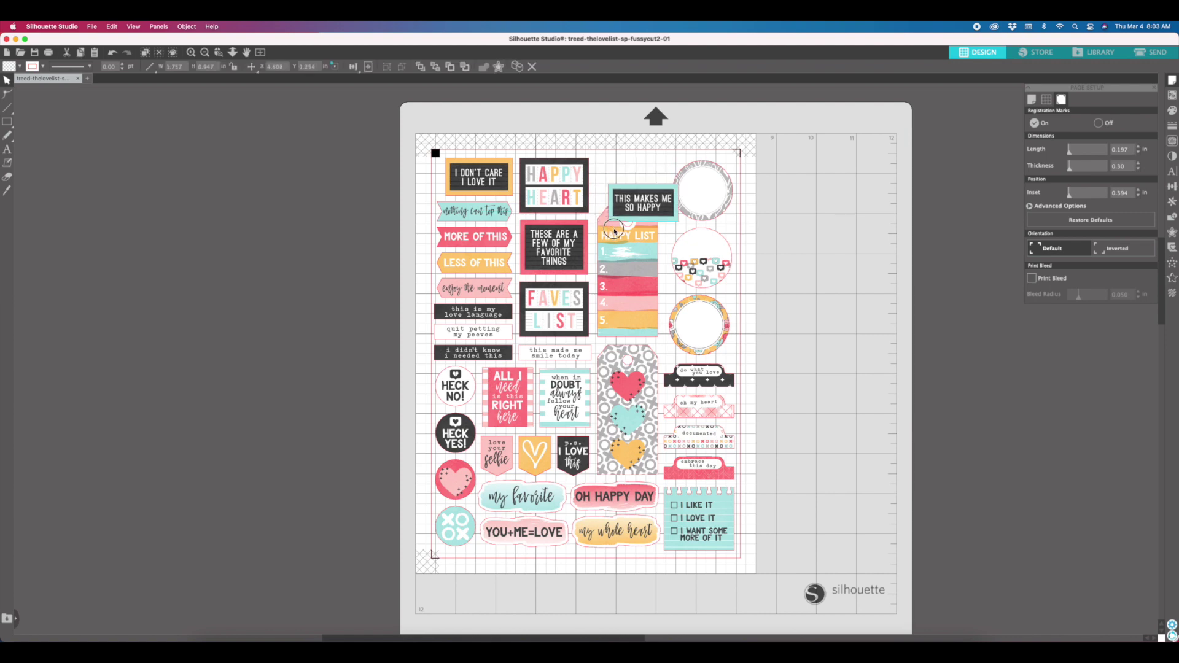
{"action": "key", "text": "super+z"}
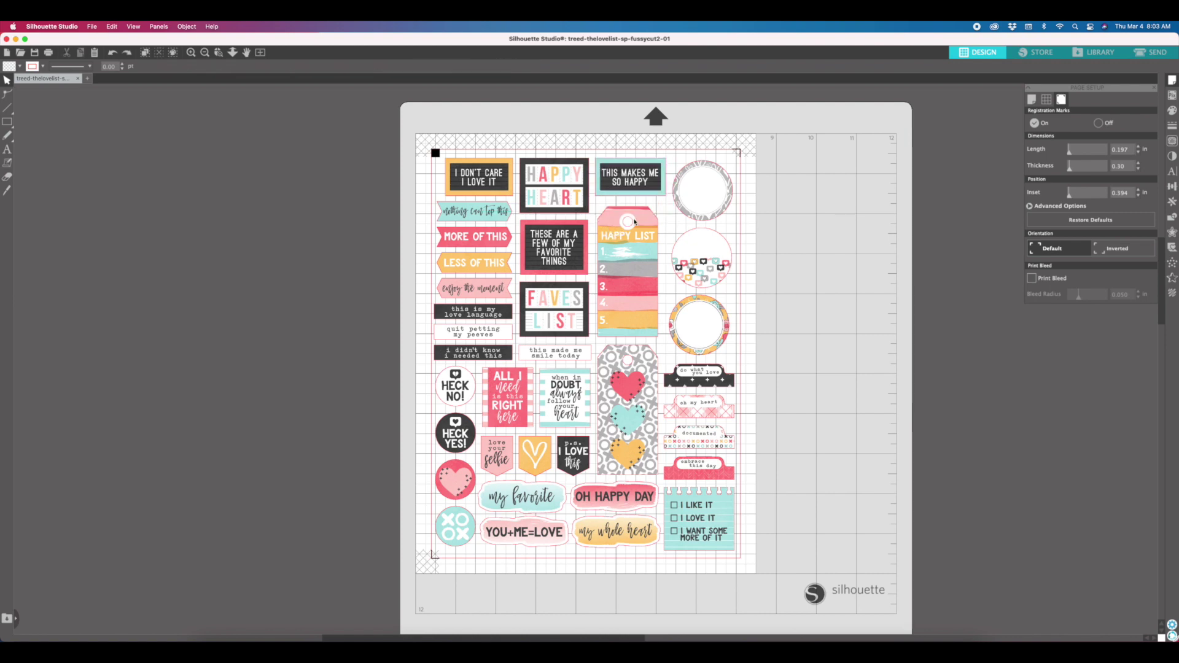
{"action": "left_click", "coordinate": [627, 223]}
{"action": "left_click", "coordinate": [645, 222]}
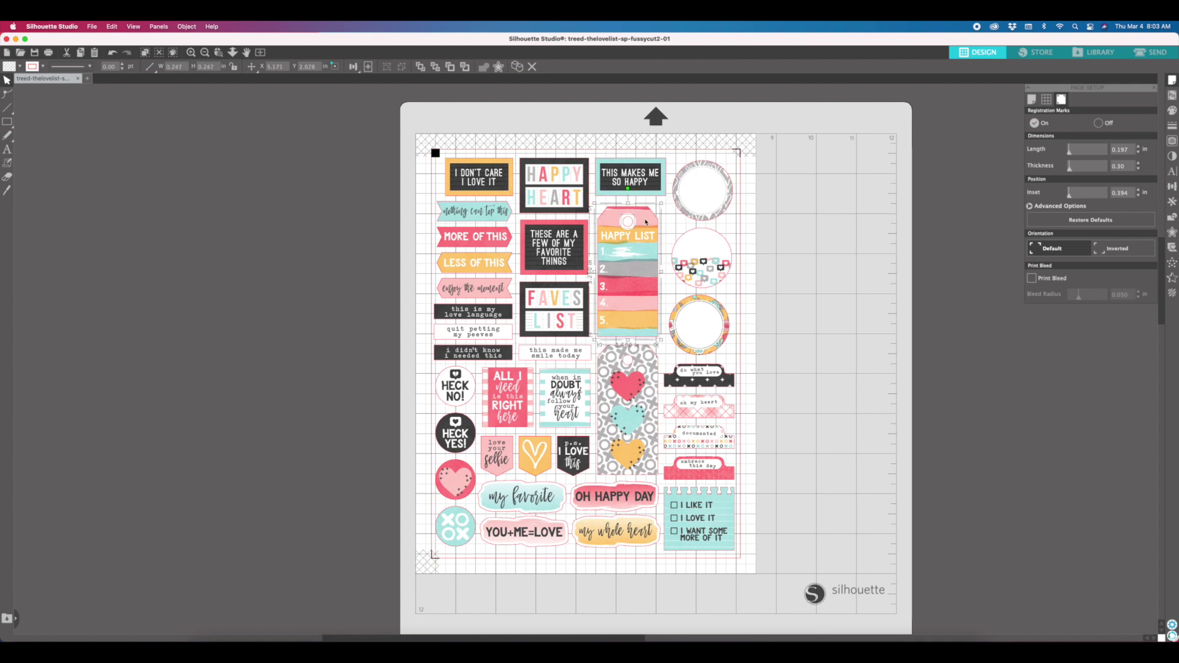
{"action": "key", "text": "Delete"}
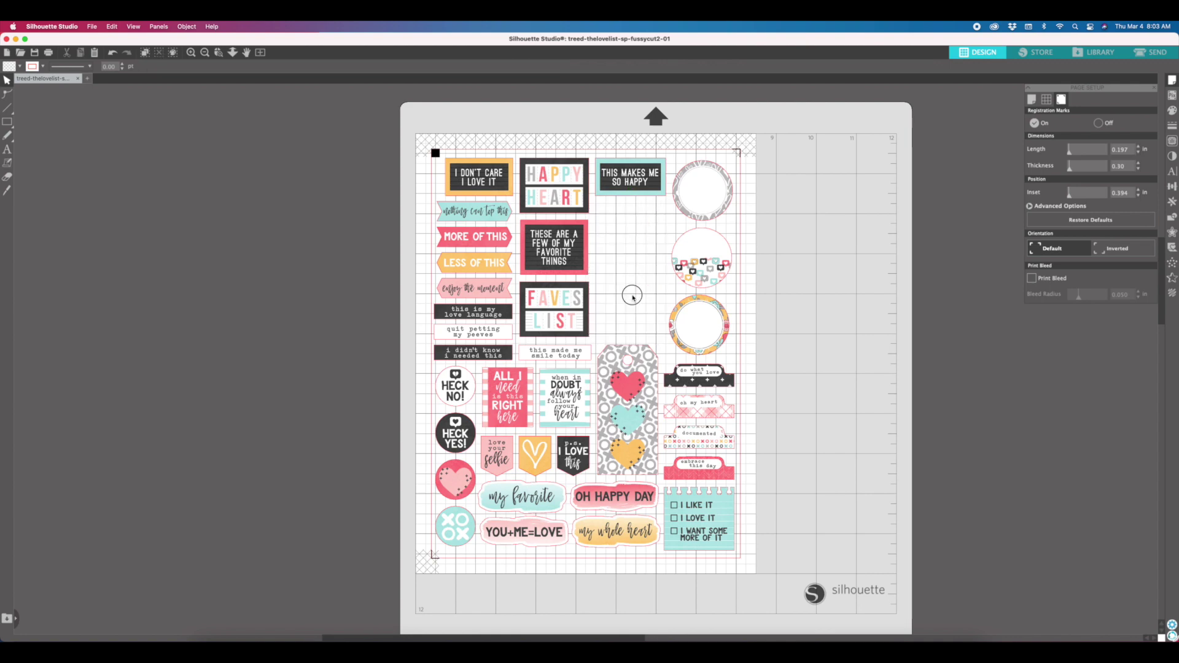
{"action": "left_click", "coordinate": [625, 386]}
{"action": "key", "text": "Delete"}
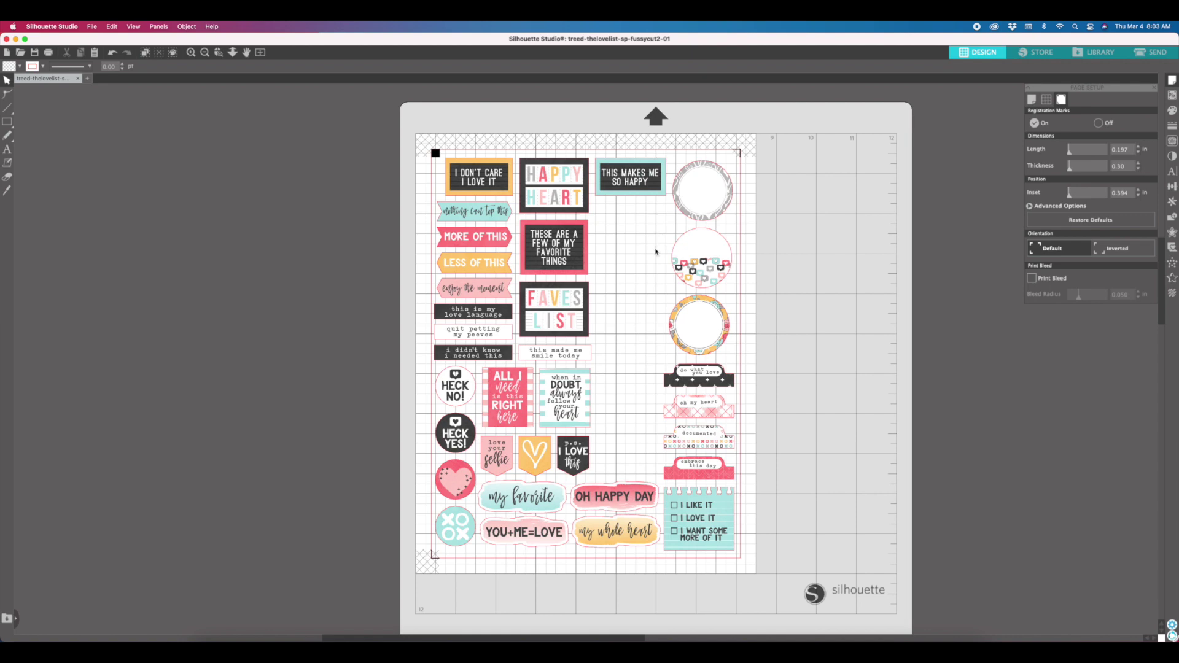
{"action": "key", "text": "super+v"}
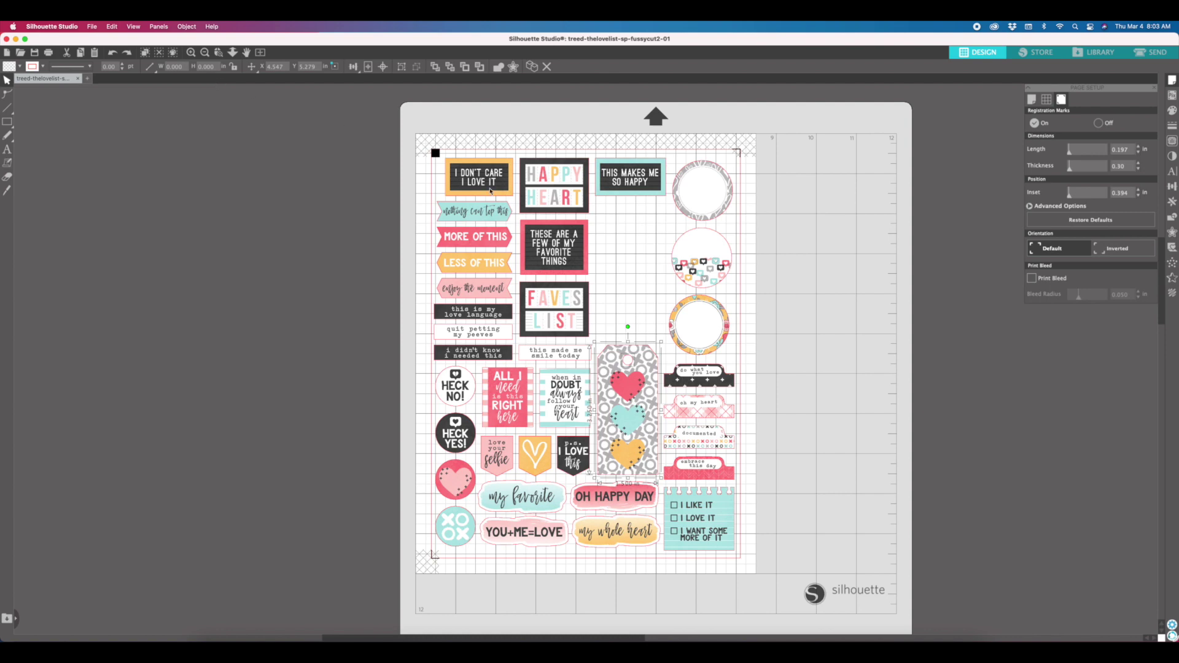
Check the Import preferences, including PNG Autotrace and SVG cut lines, then close with OK
{"action": "left_click", "coordinate": [347, 113]}
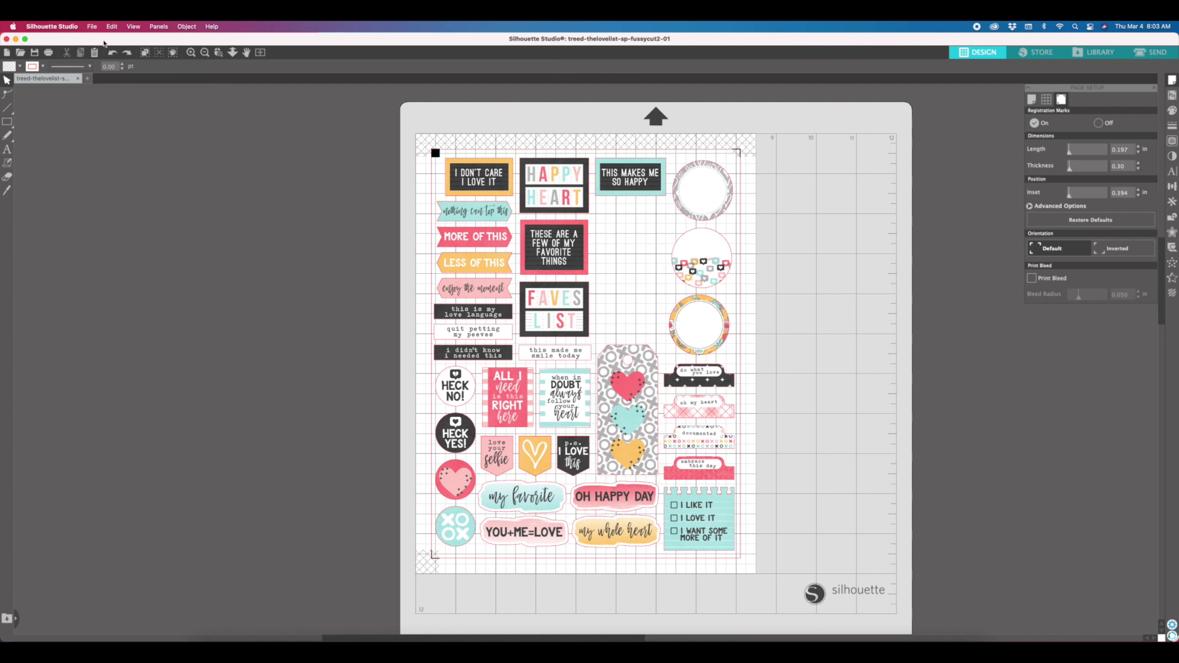
{"action": "left_click", "coordinate": [92, 27]}
{"action": "mouse_move", "coordinate": [62, 24]}
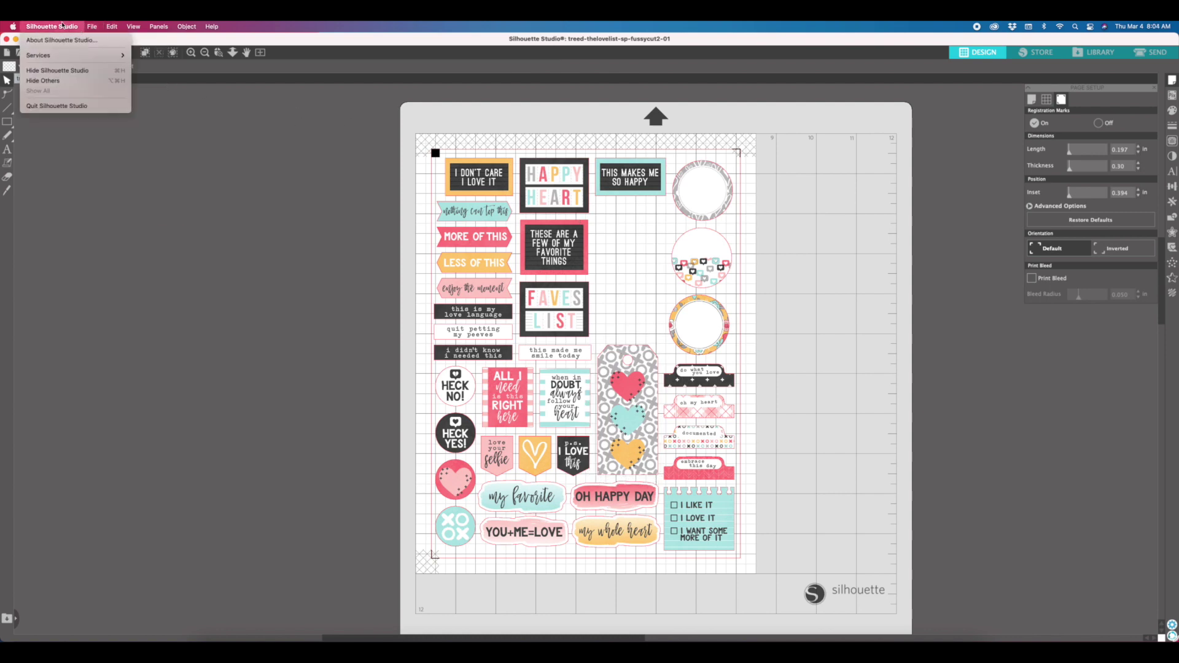
{"action": "mouse_move", "coordinate": [67, 60]}
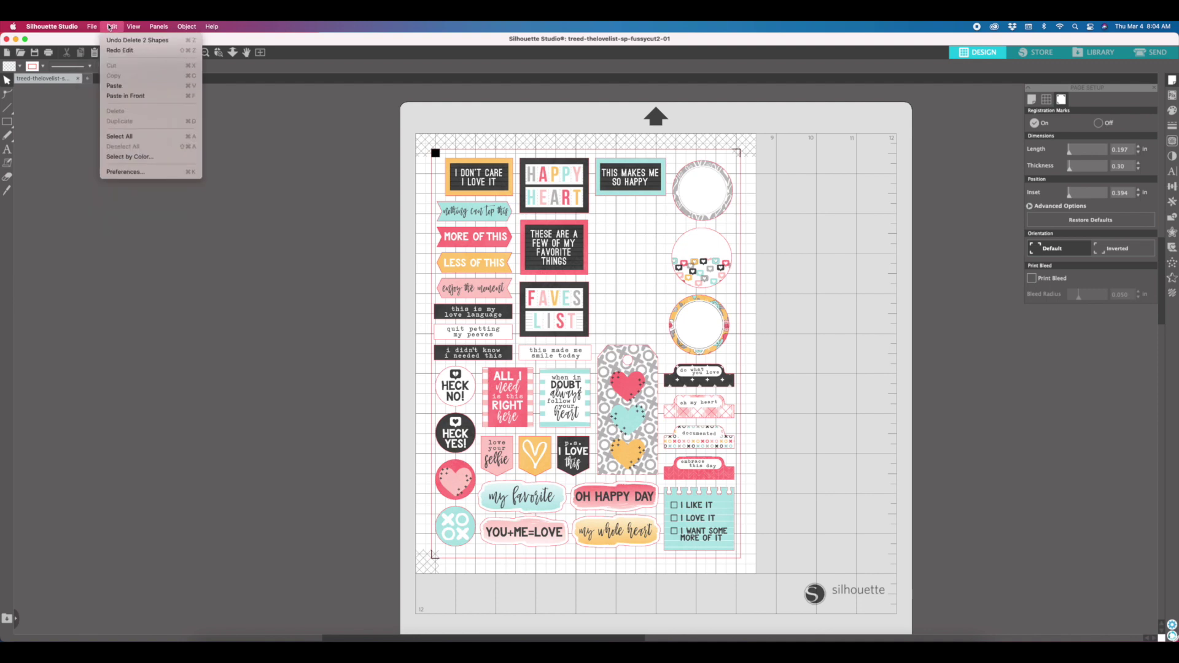
{"action": "left_click", "coordinate": [120, 176]}
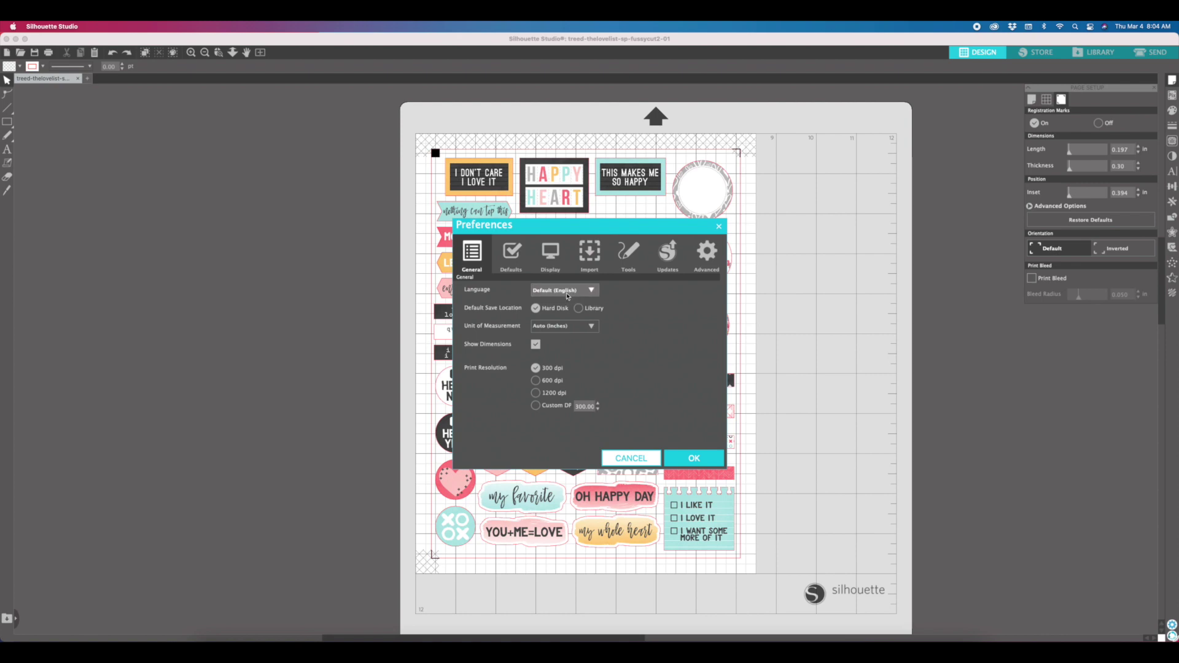
{"action": "left_click", "coordinate": [591, 261]}
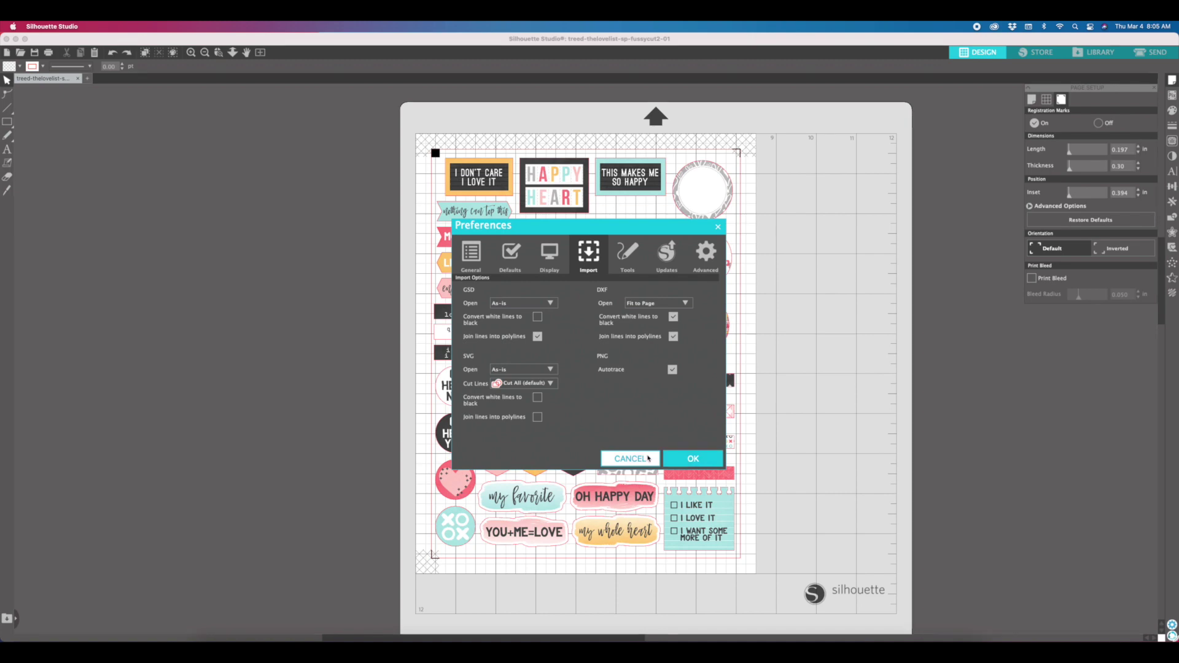
{"action": "left_click", "coordinate": [700, 461]}
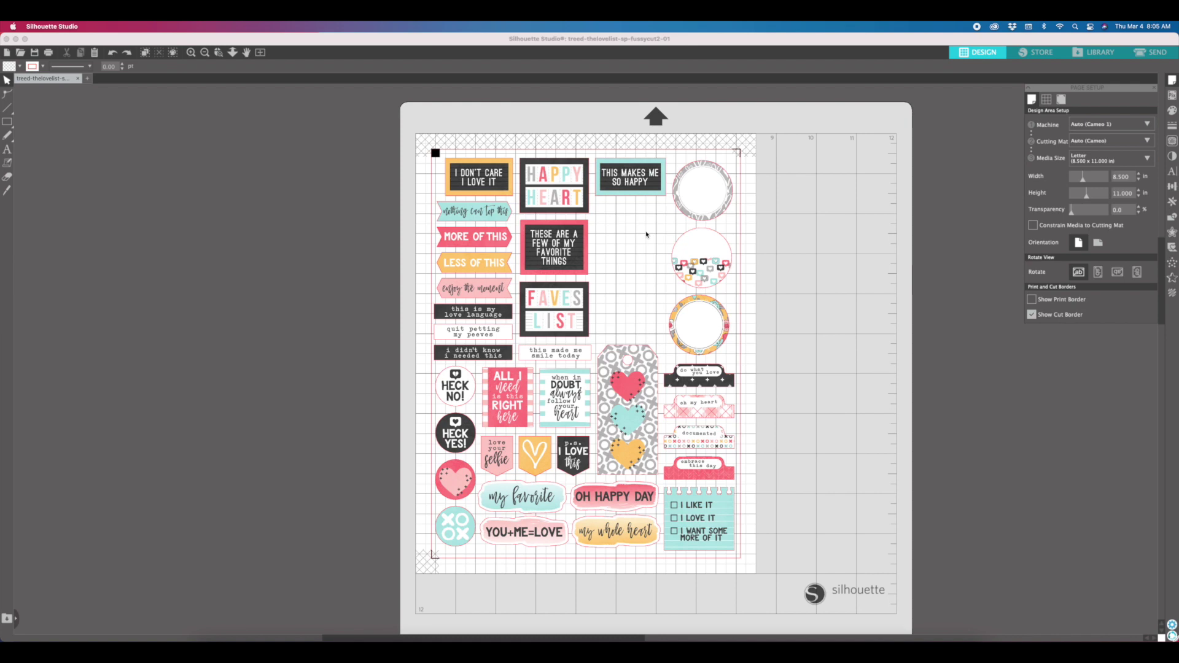
Restore the Happy List tag and send the sticker sheet from Print Preview to the printer
{"action": "left_click", "coordinate": [646, 234]}
{"action": "key", "text": "super+v"}
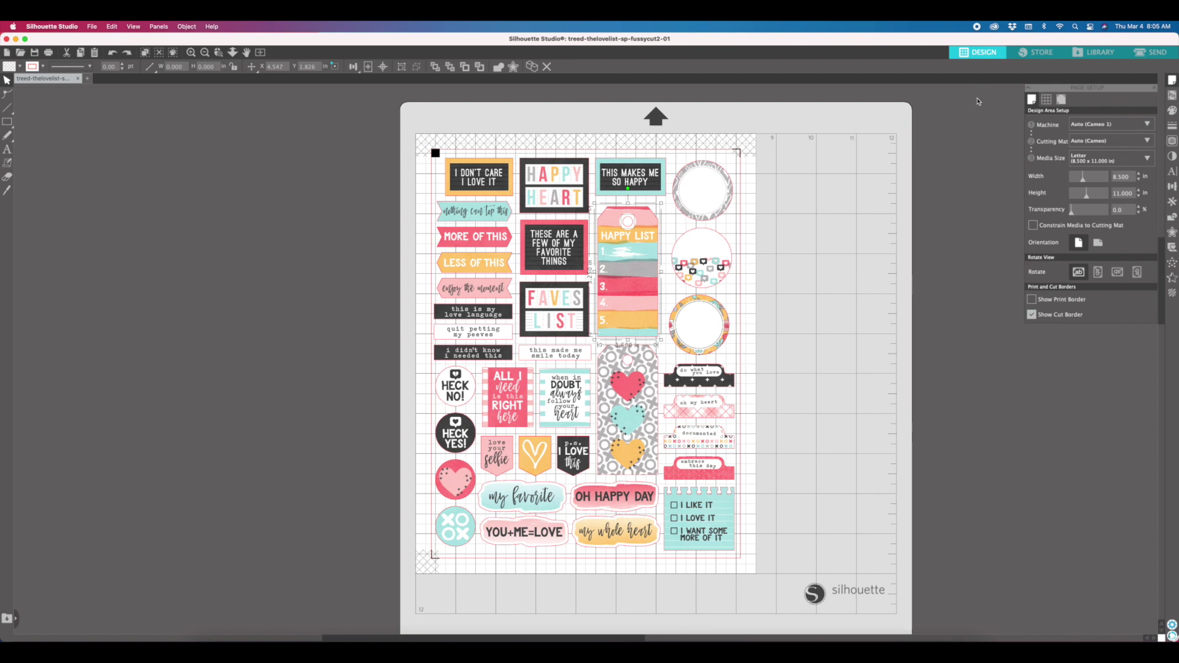
{"action": "left_click", "coordinate": [90, 27]}
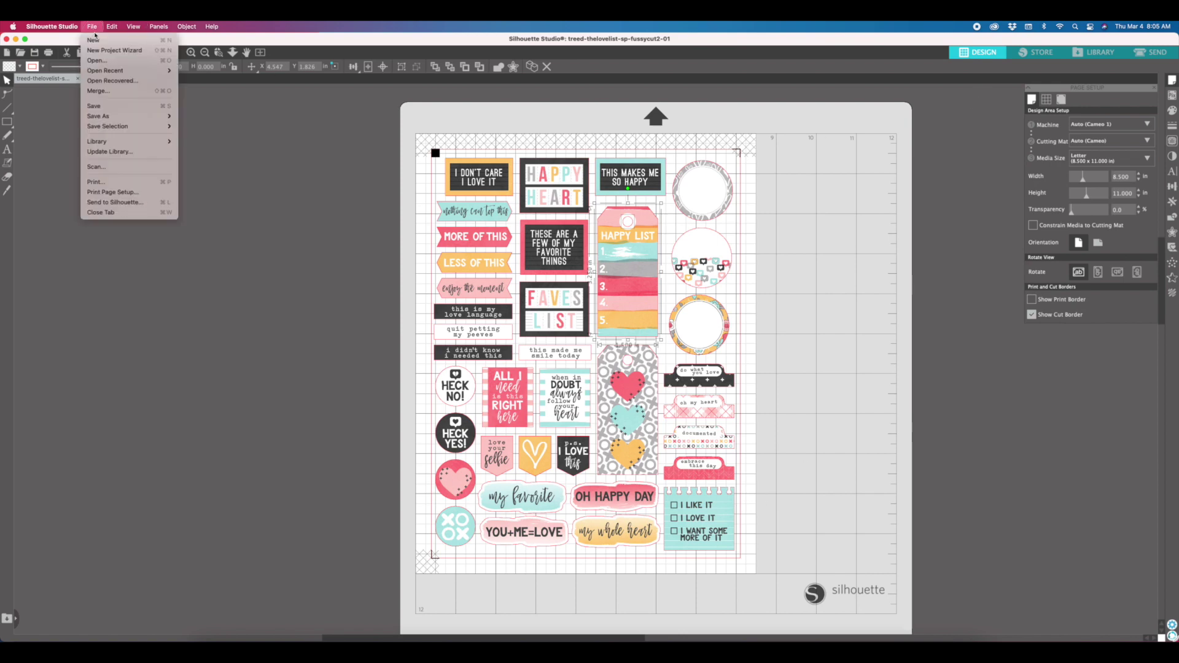
{"action": "left_click", "coordinate": [116, 183]}
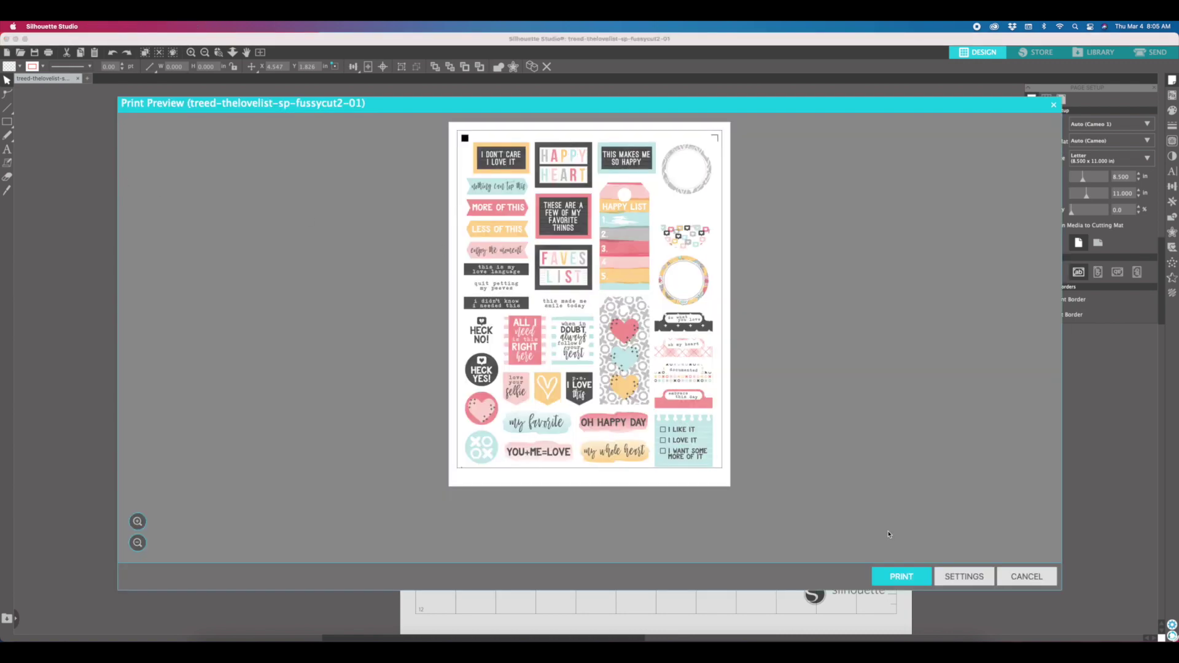
{"action": "left_click", "coordinate": [924, 578]}
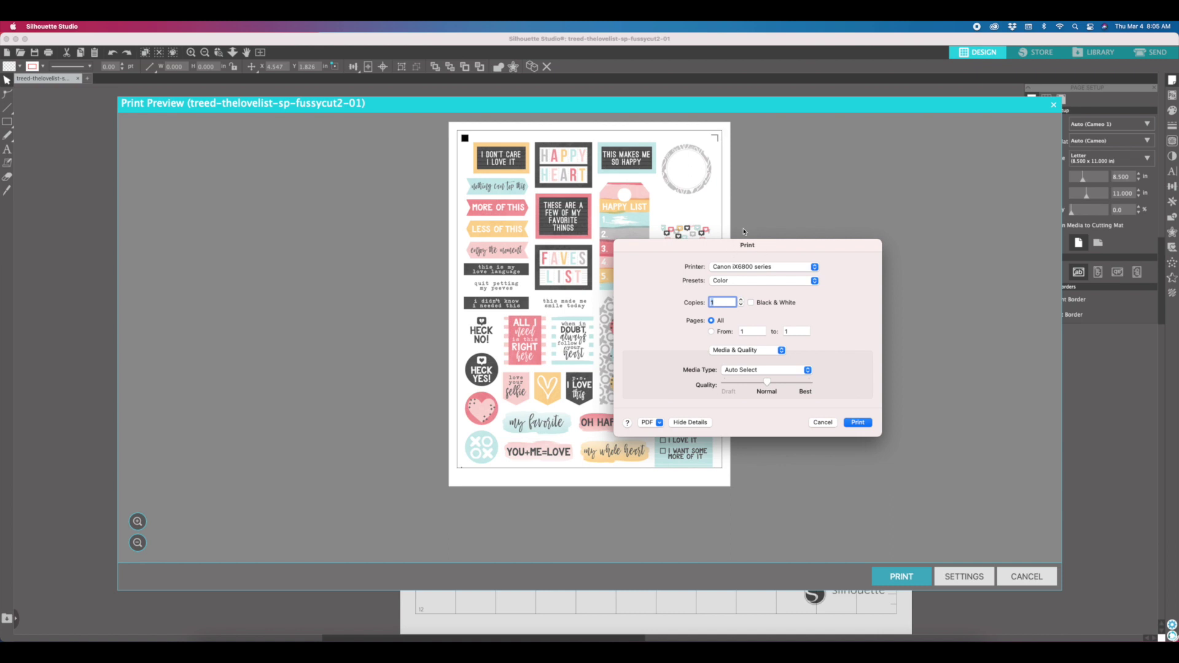
{"action": "left_click", "coordinate": [649, 425]}
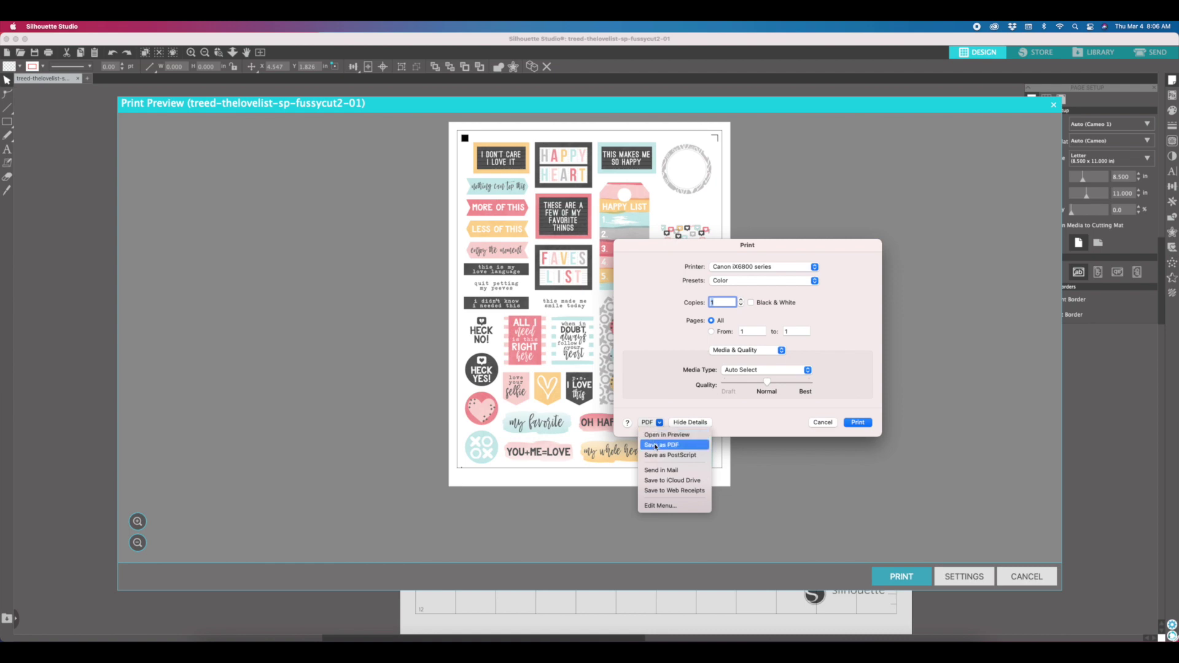
{"action": "left_click", "coordinate": [655, 445]}
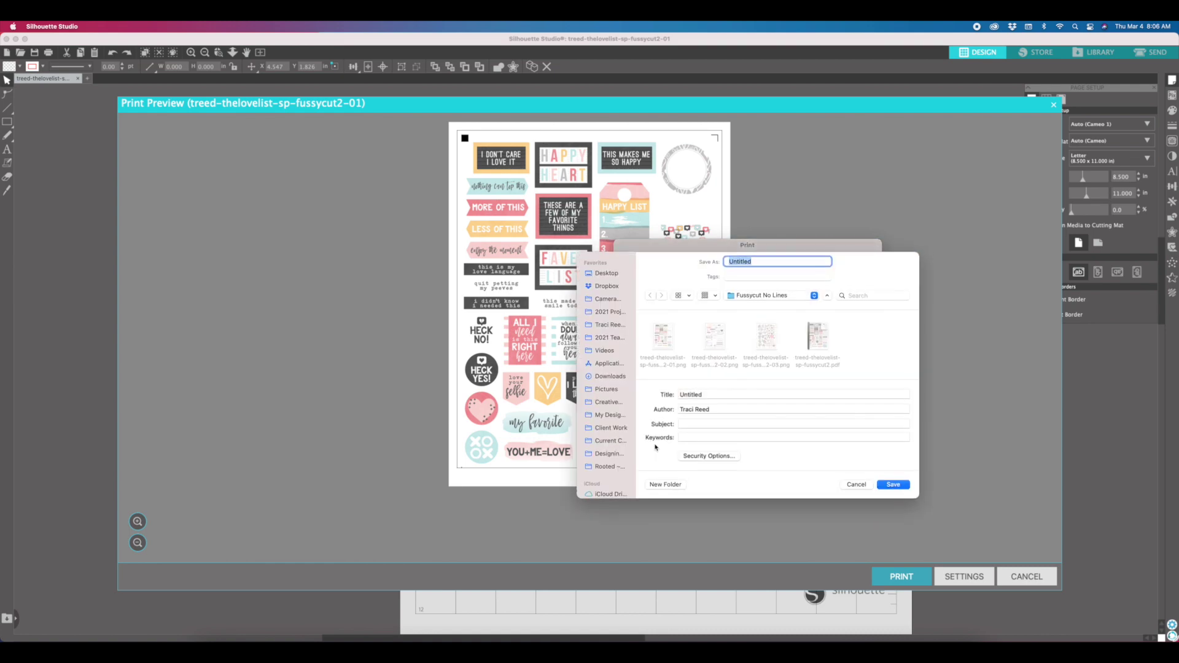
{"action": "left_click", "coordinate": [609, 275]}
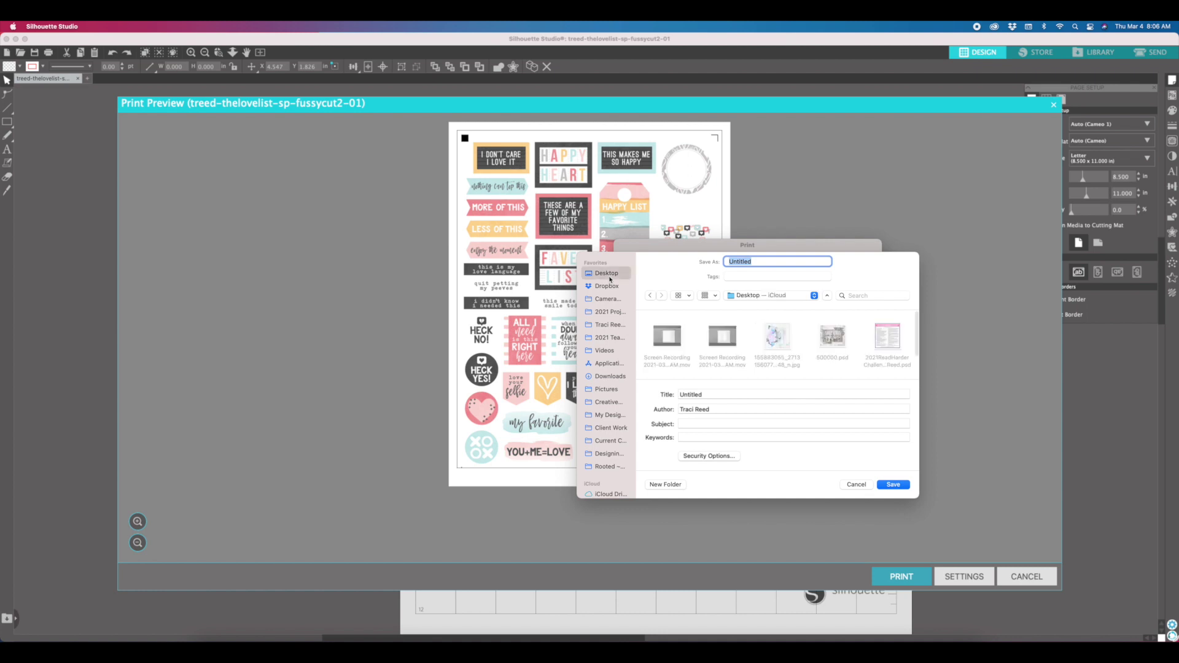
{"action": "left_click", "coordinate": [854, 485]}
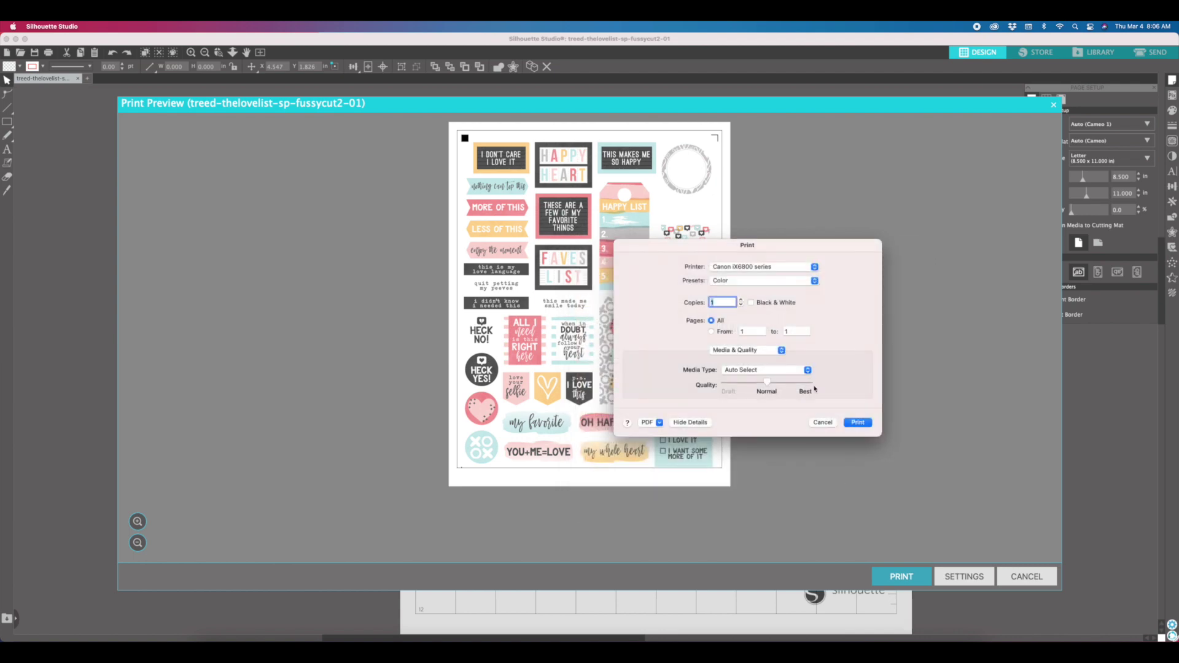
Cancel both the Print dialog and Print Preview, then switch to the SEND tab
{"action": "left_click", "coordinate": [831, 425]}
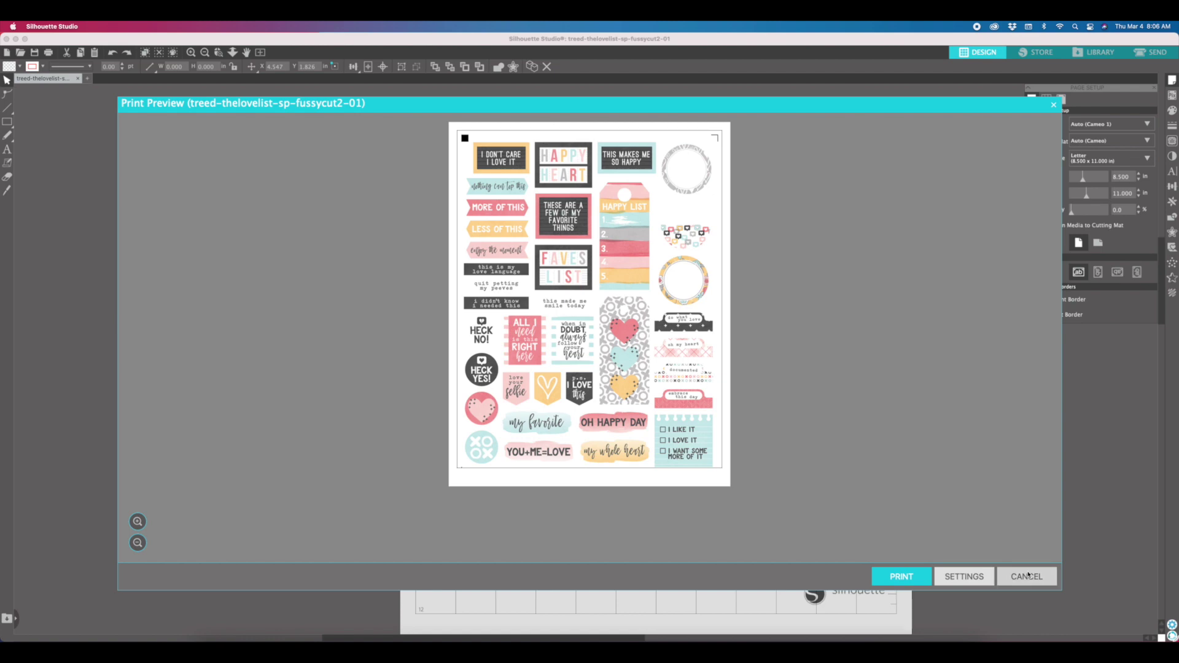
{"action": "left_click", "coordinate": [1023, 578]}
{"action": "left_click", "coordinate": [1146, 54]}
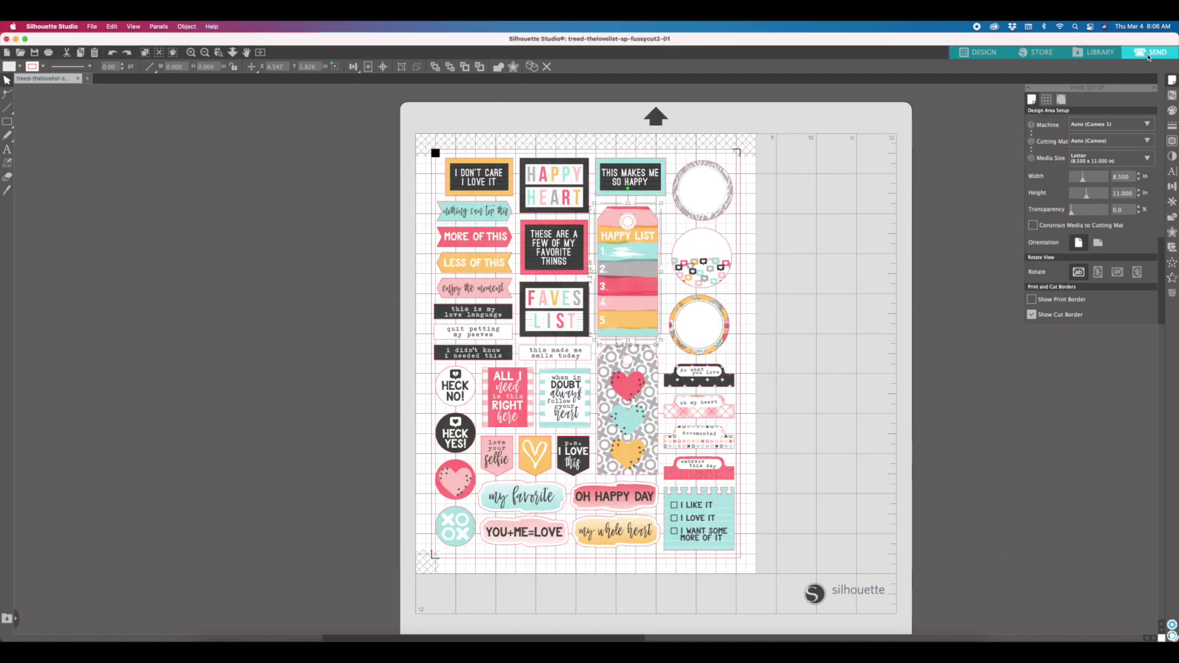